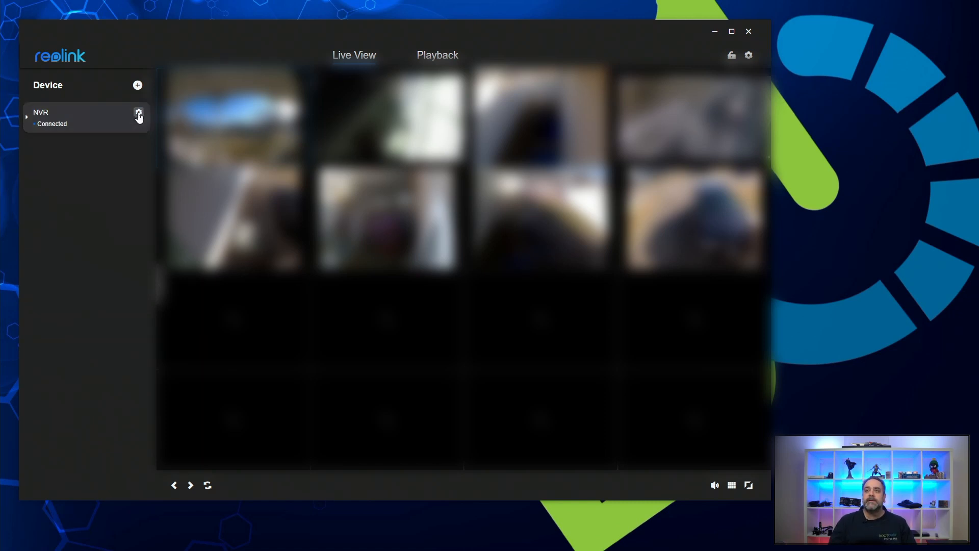
# Step: Review the NVR's wired network settings, including the connection type options and IP address, and close them without saving
pyautogui.click(138, 113)
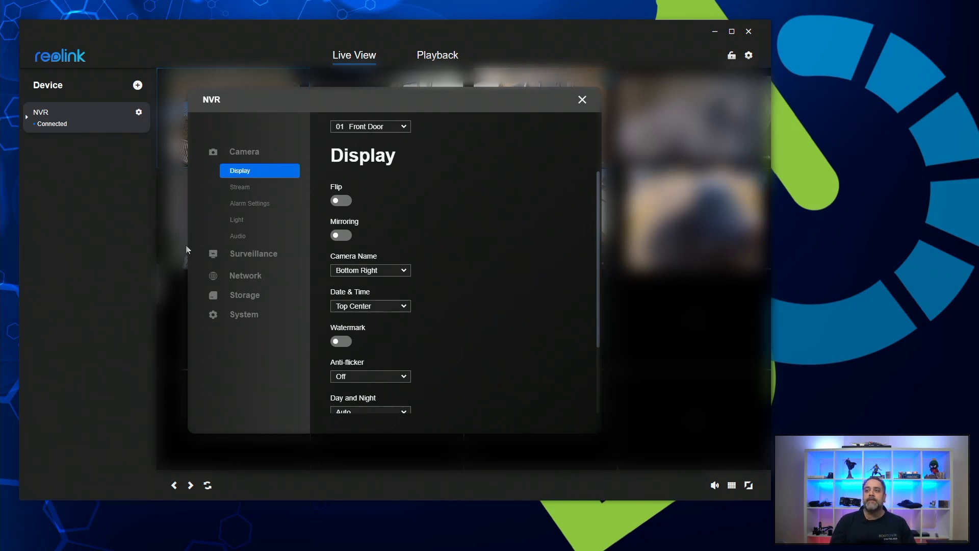
pyautogui.click(263, 277)
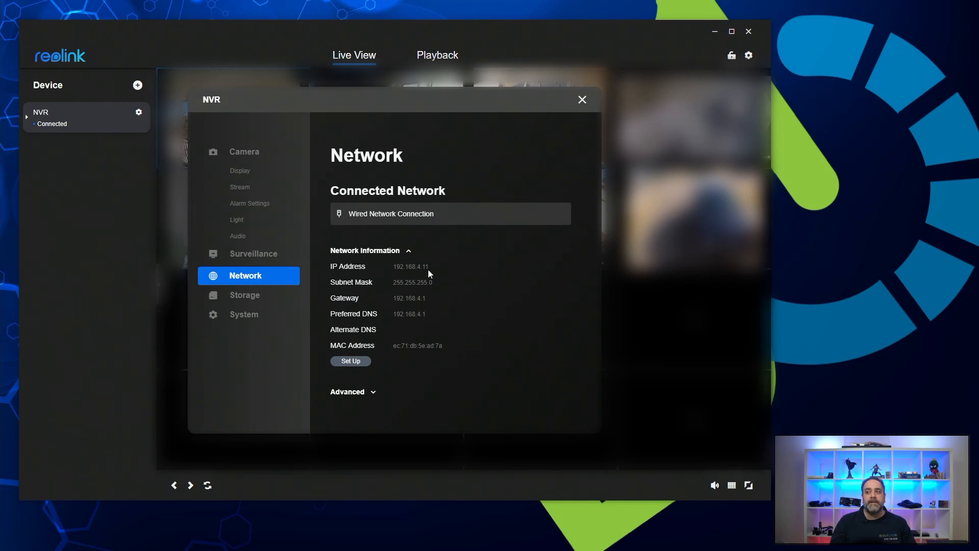
pyautogui.click(351, 361)
pyautogui.click(236, 149)
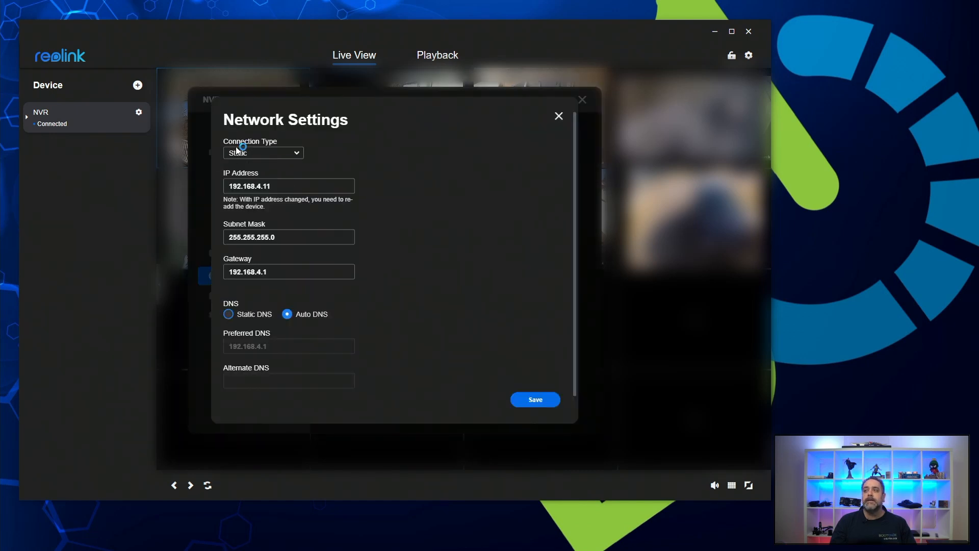
pyautogui.click(268, 149)
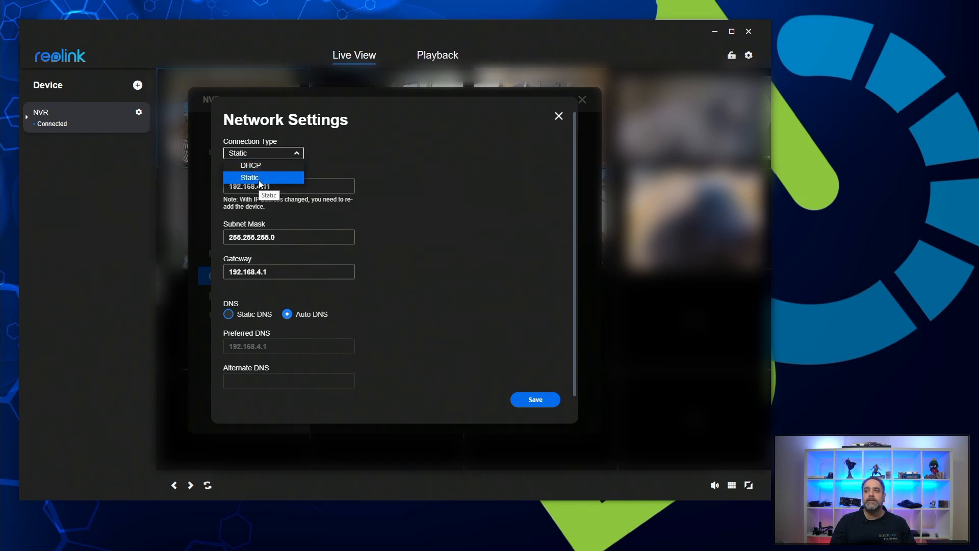
pyautogui.click(420, 169)
pyautogui.click(290, 191)
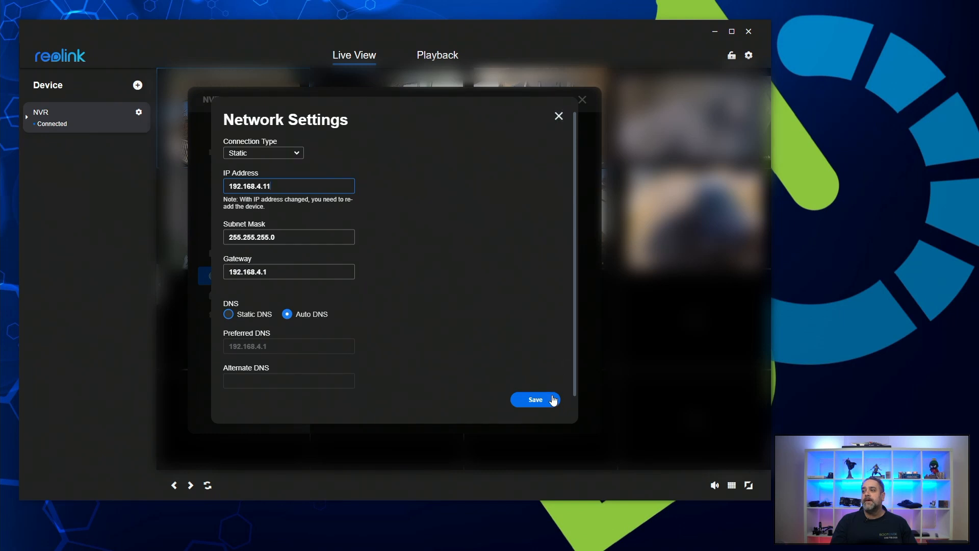
pyautogui.click(559, 116)
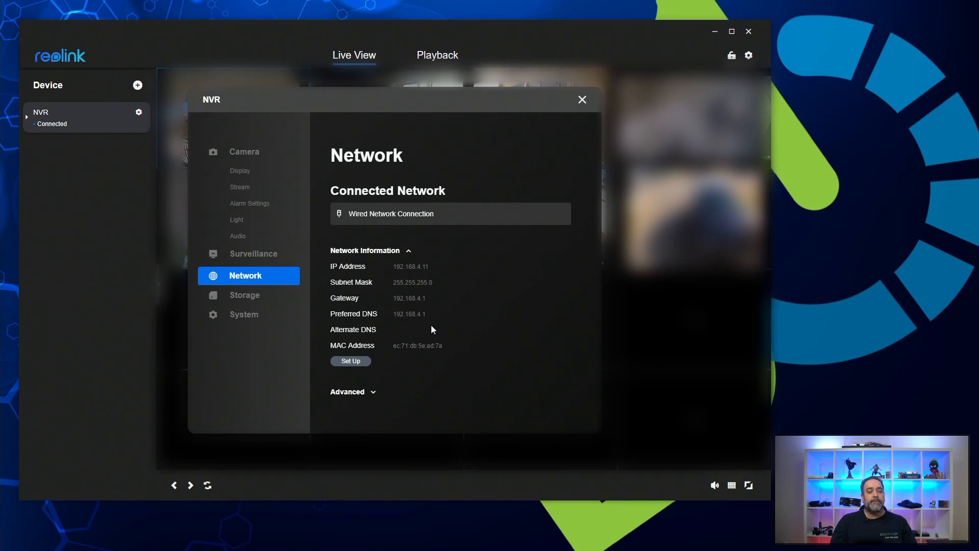
pyautogui.click(573, 101)
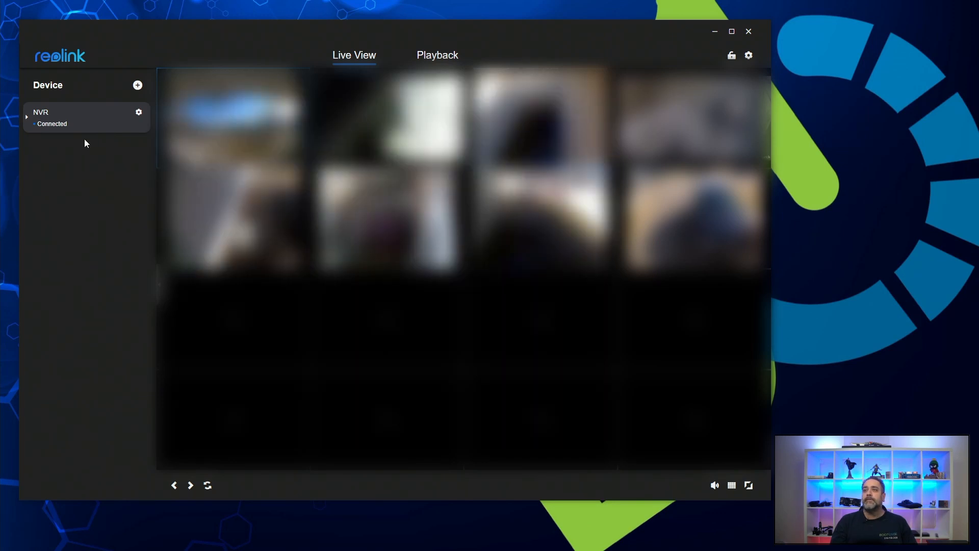
# Step: Disable UID and DDNS in the NVR's advanced network settings
pyautogui.click(138, 113)
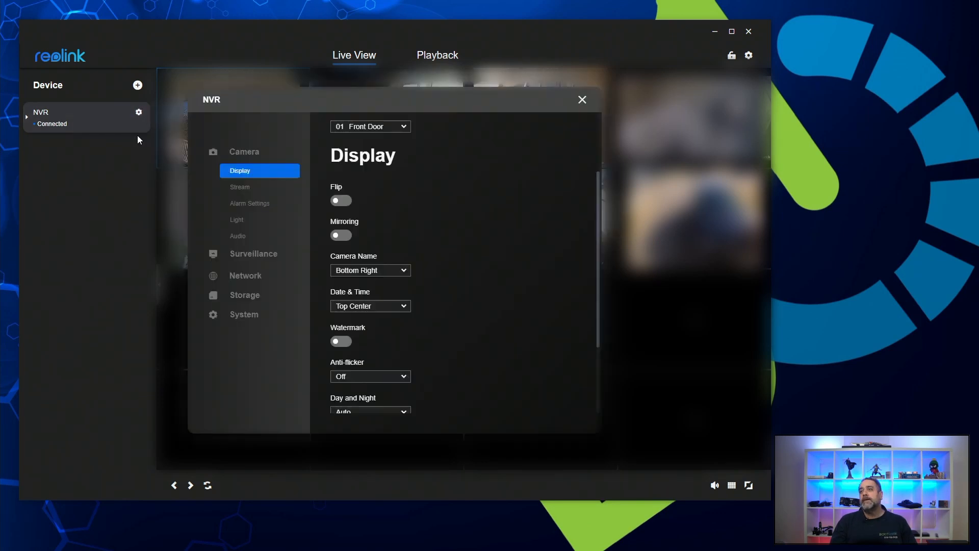
pyautogui.click(261, 280)
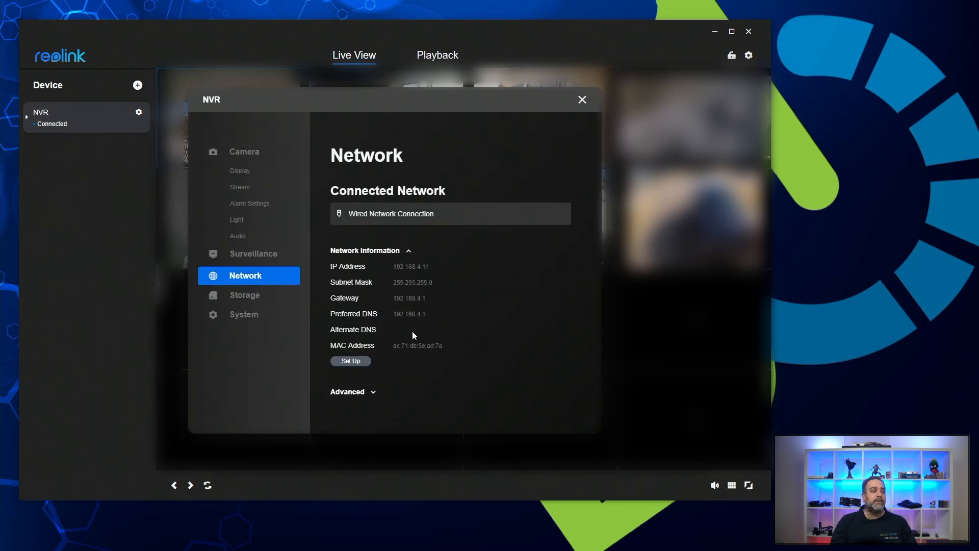
pyautogui.click(360, 393)
pyautogui.scroll(-3, 433, 348)
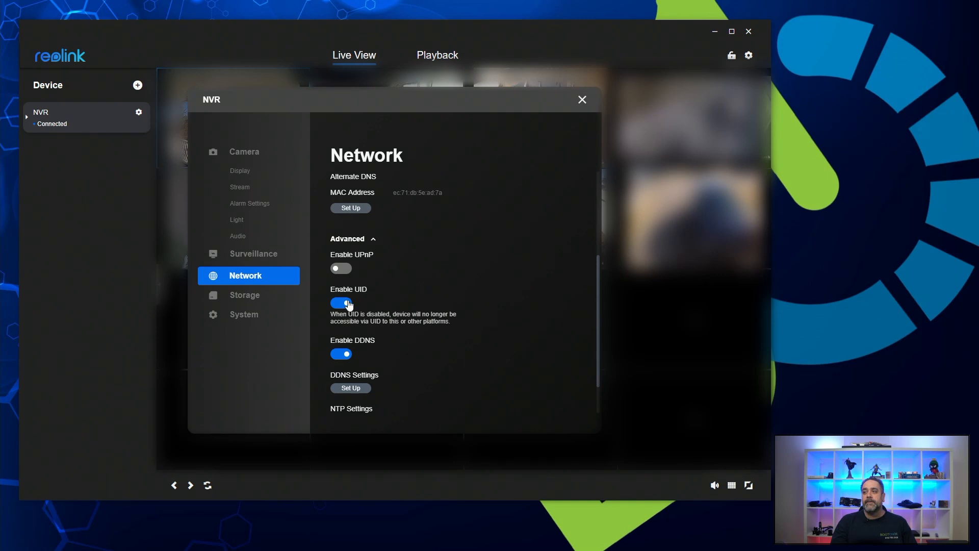
pyautogui.click(339, 304)
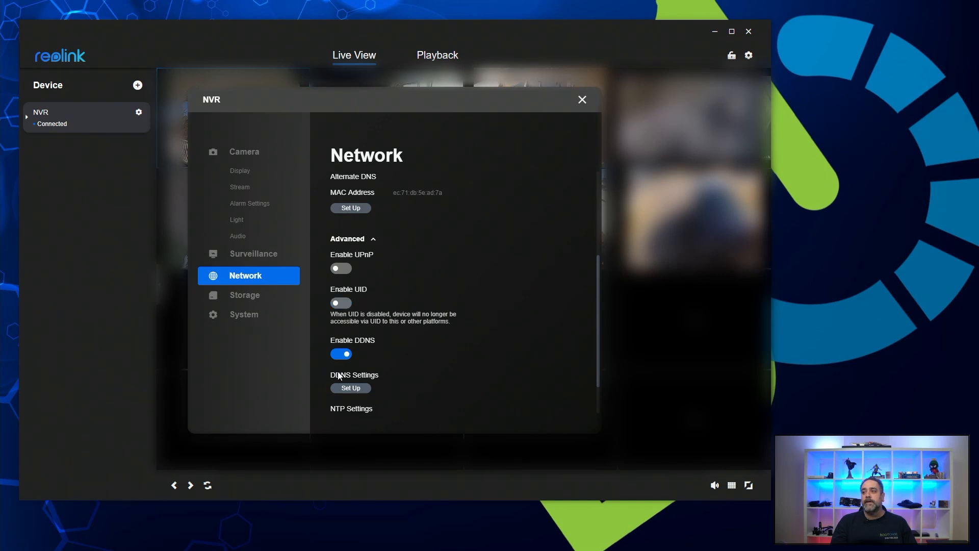
pyautogui.click(342, 356)
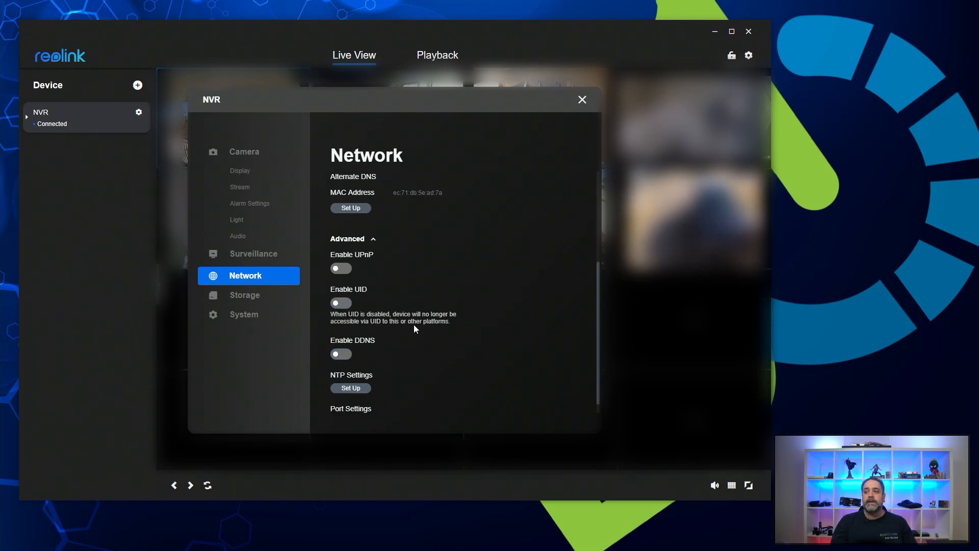
# Step: Review the NVR's NTP settings and port settings, closing both without saving
pyautogui.scroll(-1, 441, 319)
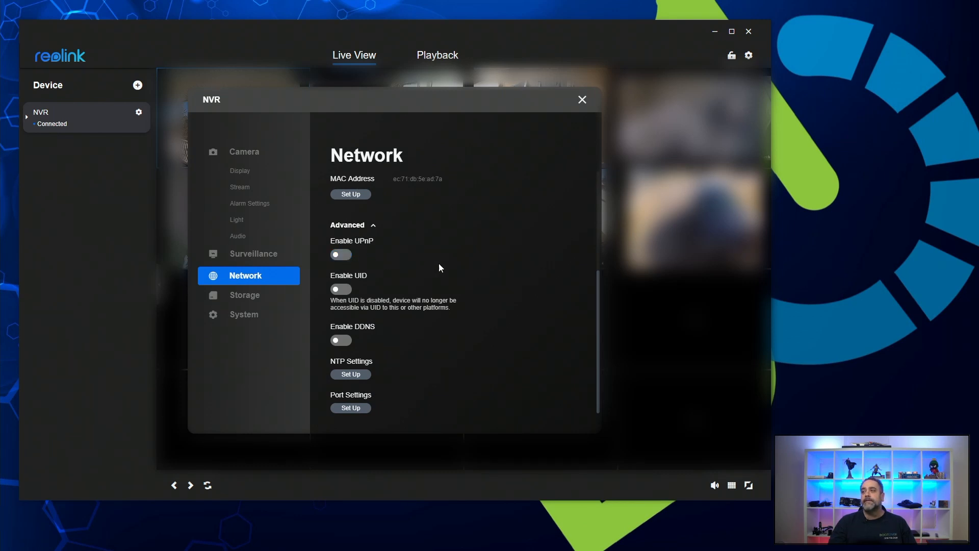
pyautogui.click(344, 376)
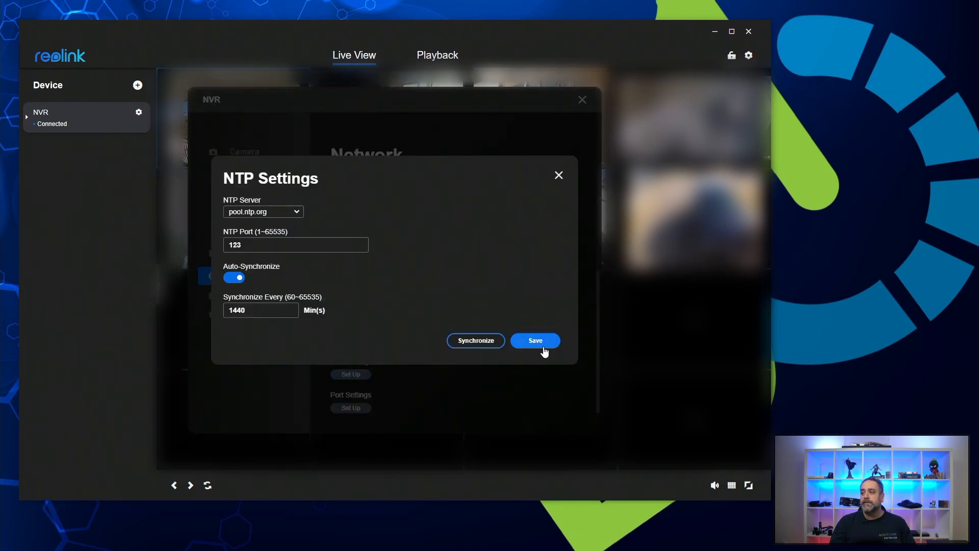
pyautogui.click(558, 175)
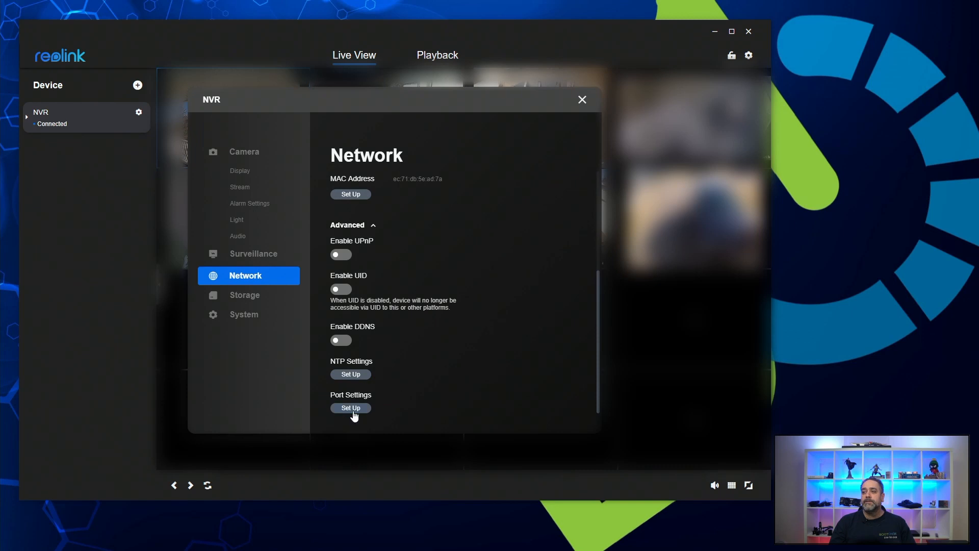
pyautogui.click(352, 409)
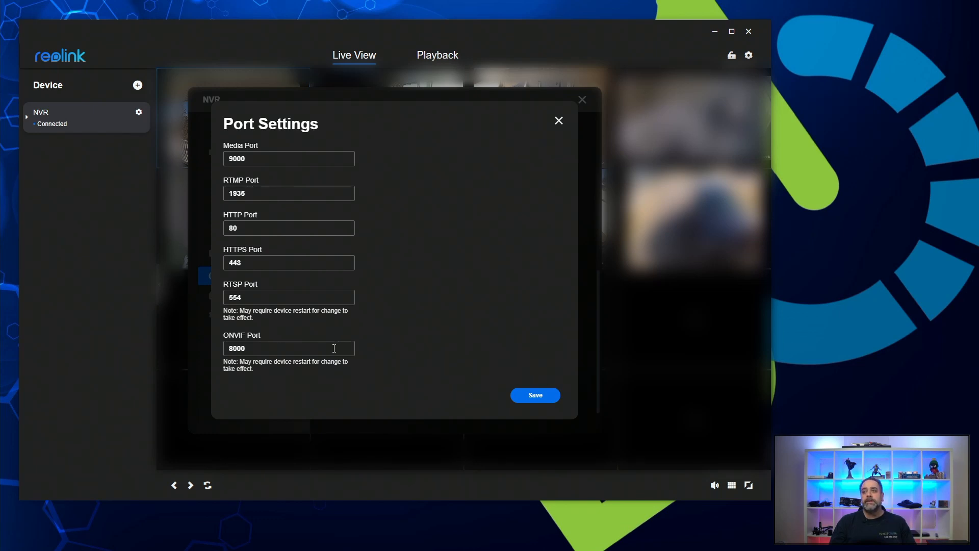
pyautogui.click(558, 120)
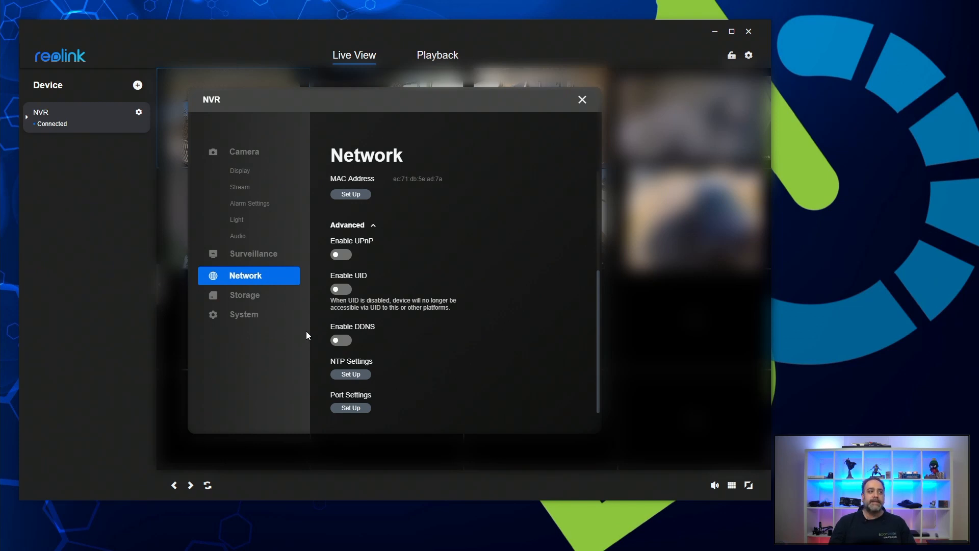
pyautogui.click(582, 100)
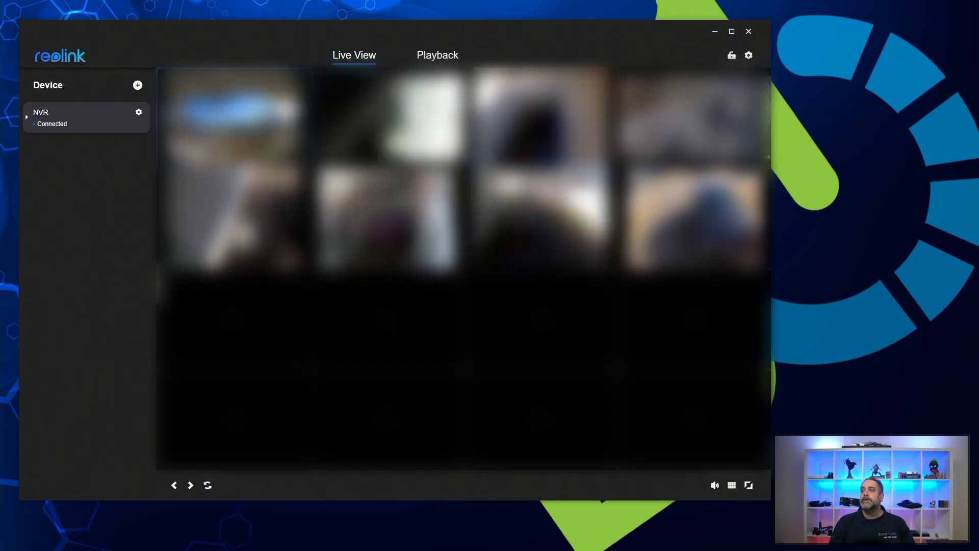
# Step: Inspect the password change form for the NVR's administrator account and close it without saving
pyautogui.click(140, 113)
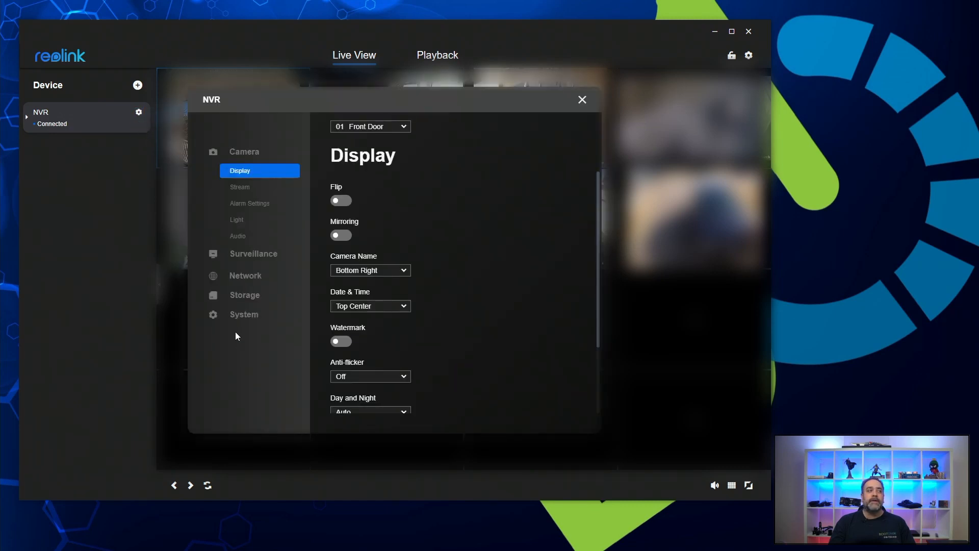
pyautogui.click(247, 317)
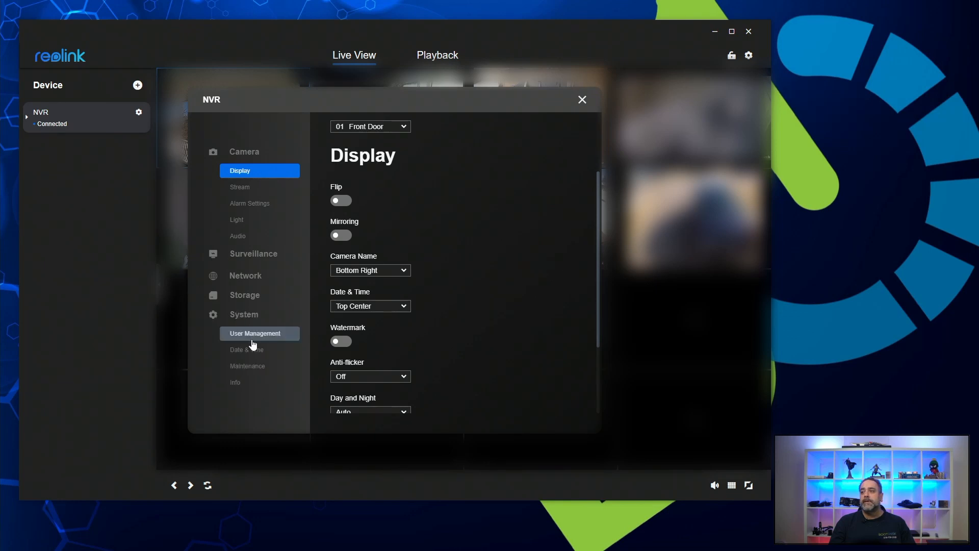
pyautogui.click(259, 335)
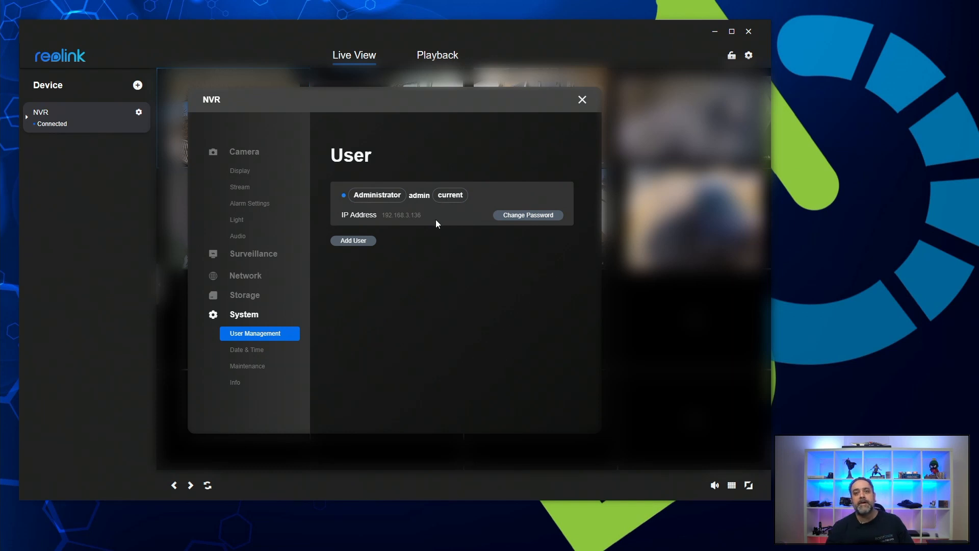
pyautogui.click(558, 218)
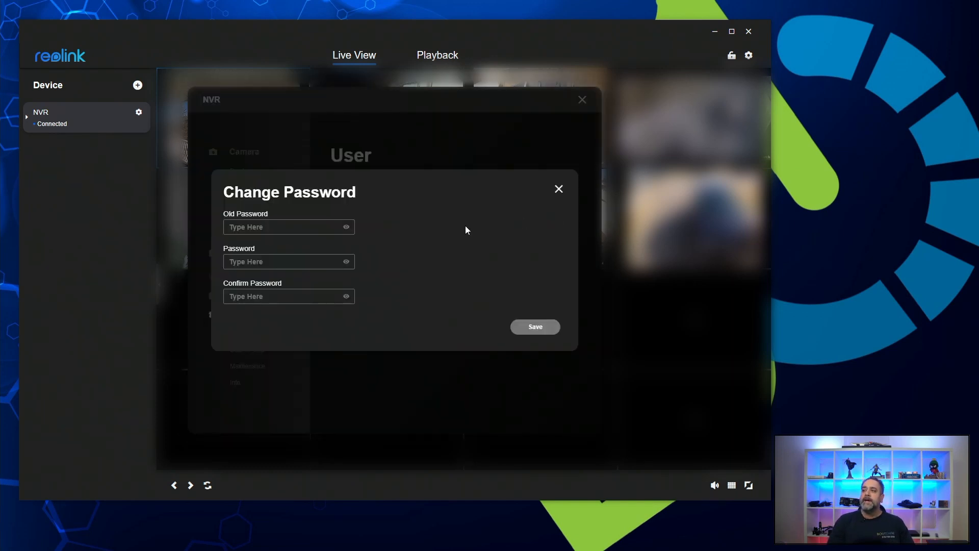
pyautogui.click(284, 261)
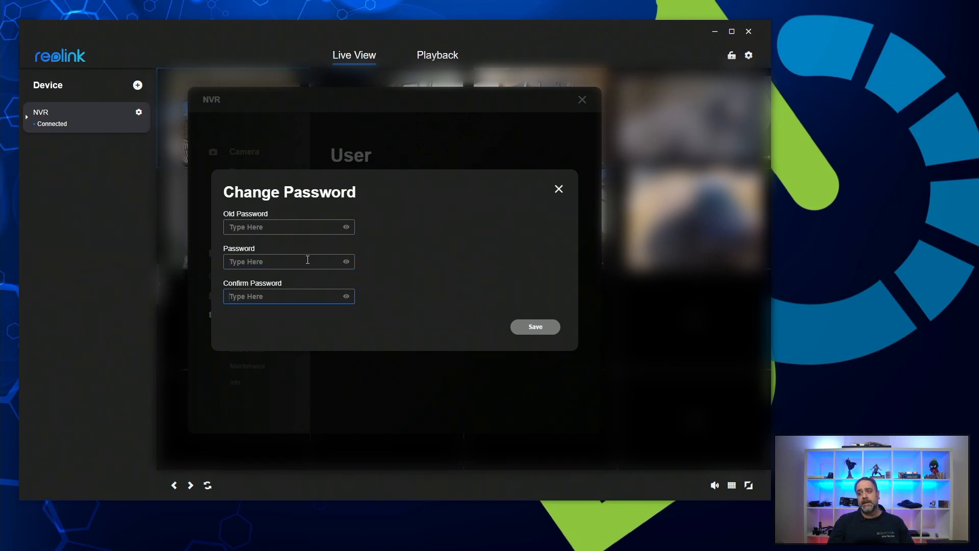
pyautogui.click(308, 226)
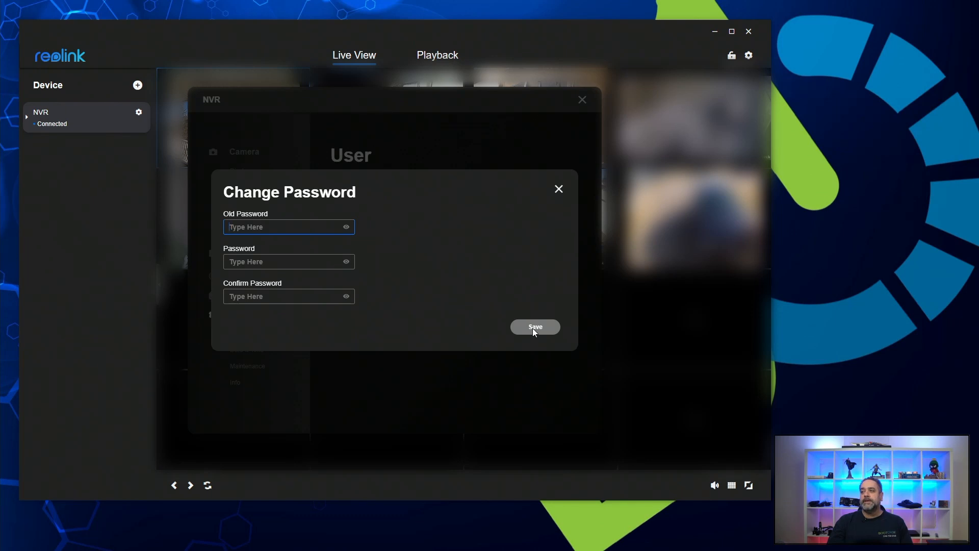
pyautogui.click(559, 189)
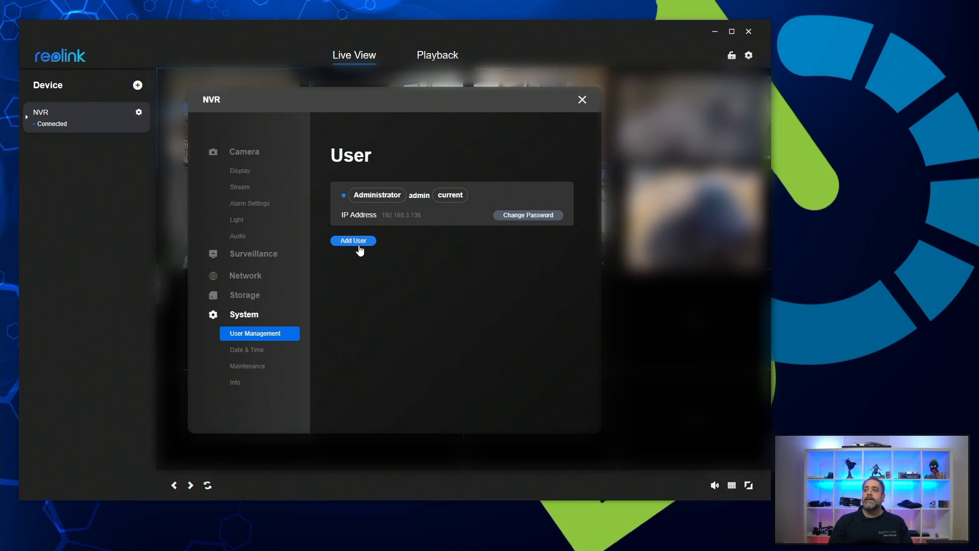
# Step: View the user types offered for a new NVR user, then revisit the administrator's password change form, saving nothing
pyautogui.click(359, 244)
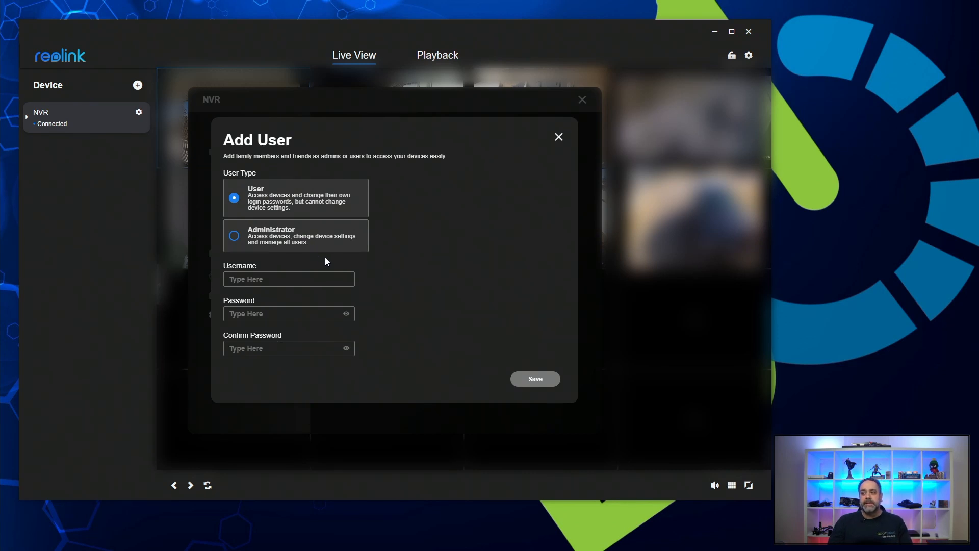
pyautogui.click(559, 137)
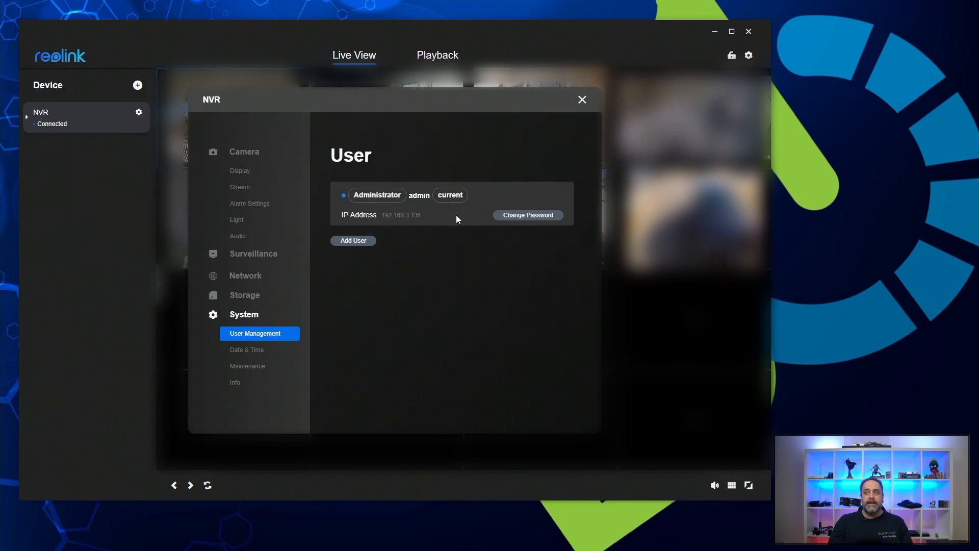
pyautogui.click(536, 216)
pyautogui.click(559, 190)
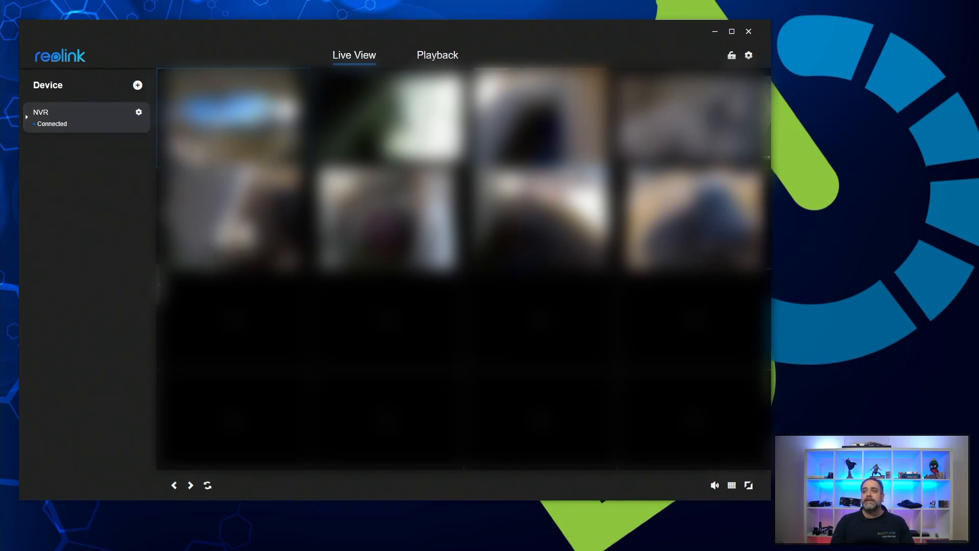
# Step: Open the port settings in the NVR's advanced network settings
pyautogui.click(139, 112)
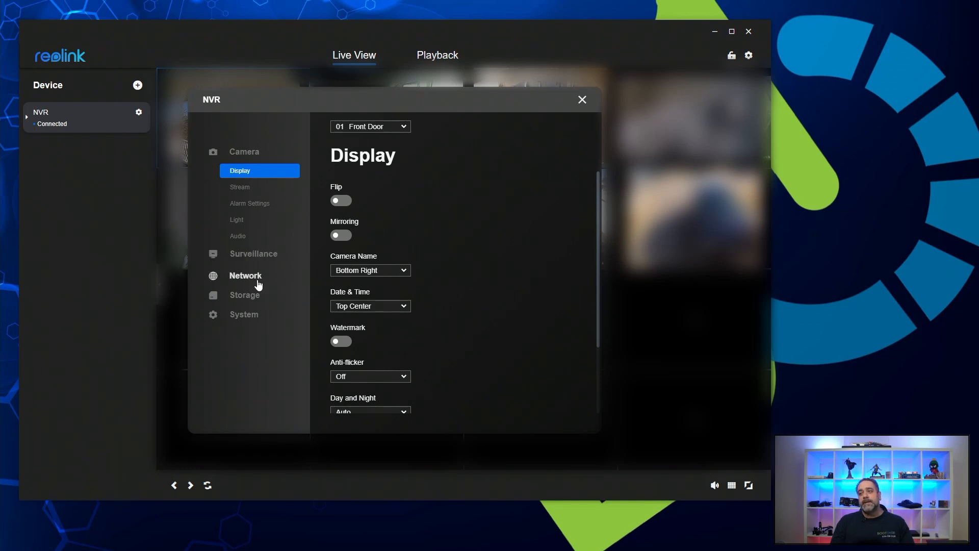
pyautogui.click(295, 278)
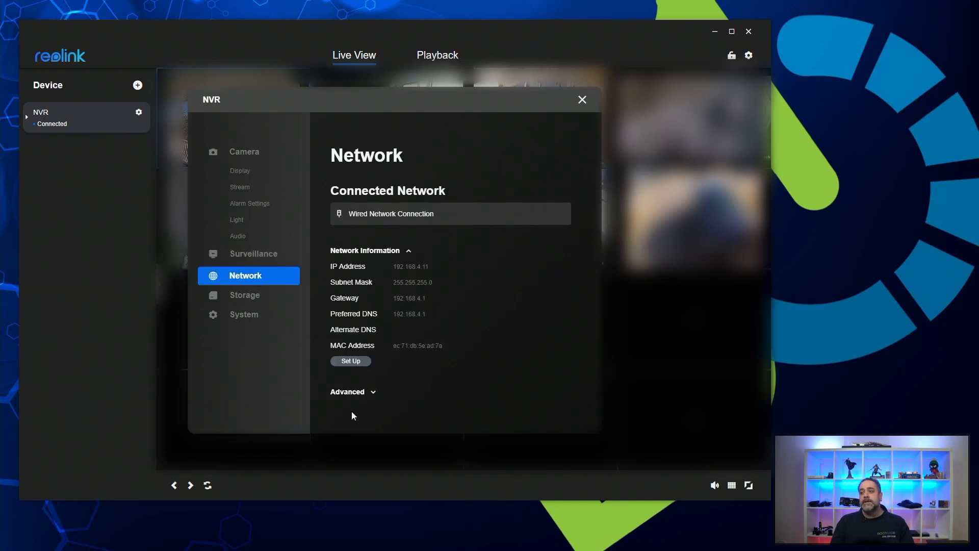
pyautogui.click(355, 393)
pyautogui.scroll(-3, 446, 372)
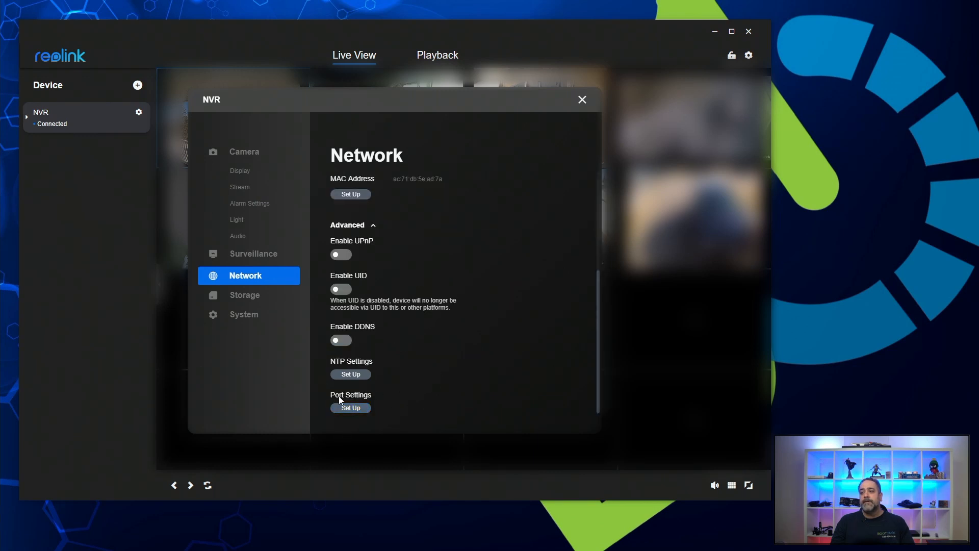
pyautogui.click(354, 408)
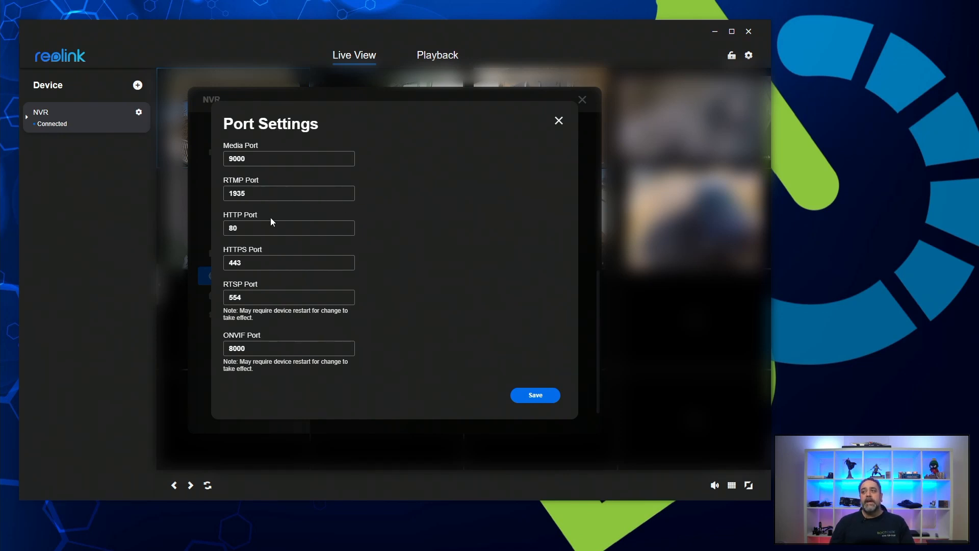
# Step: Examine the NVR's HTTP, HTTPS, RTSP, ONVIF and RTMP port fields in the port settings
pyautogui.click(249, 227)
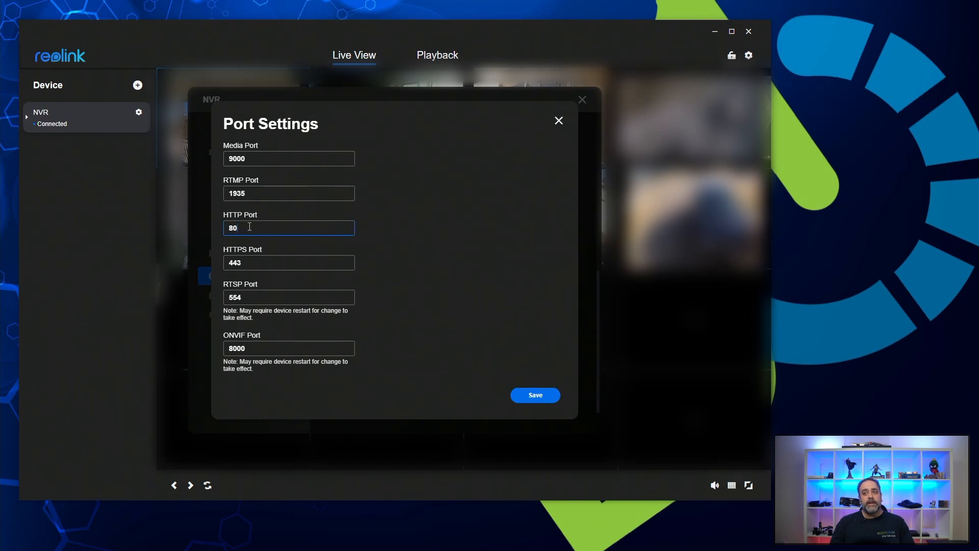
pyautogui.click(254, 263)
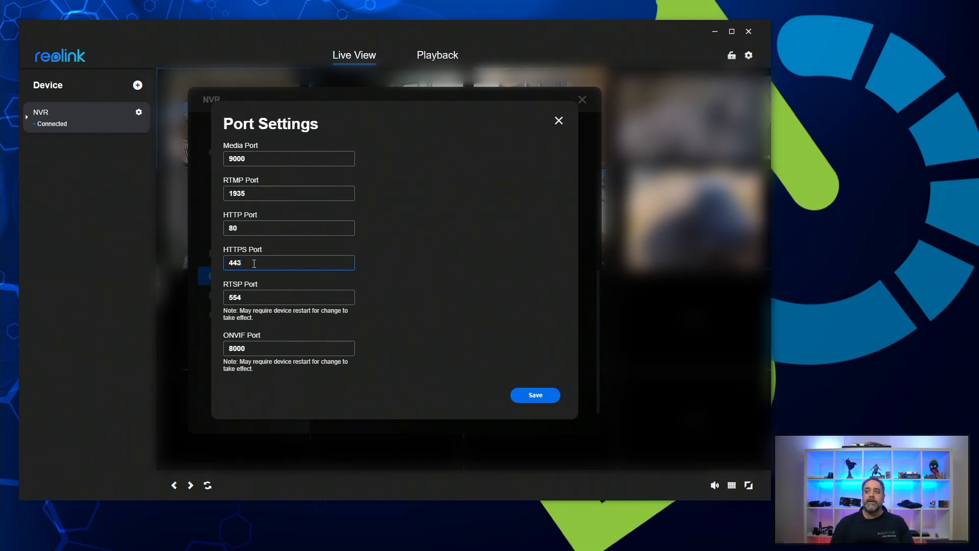
pyautogui.click(266, 229)
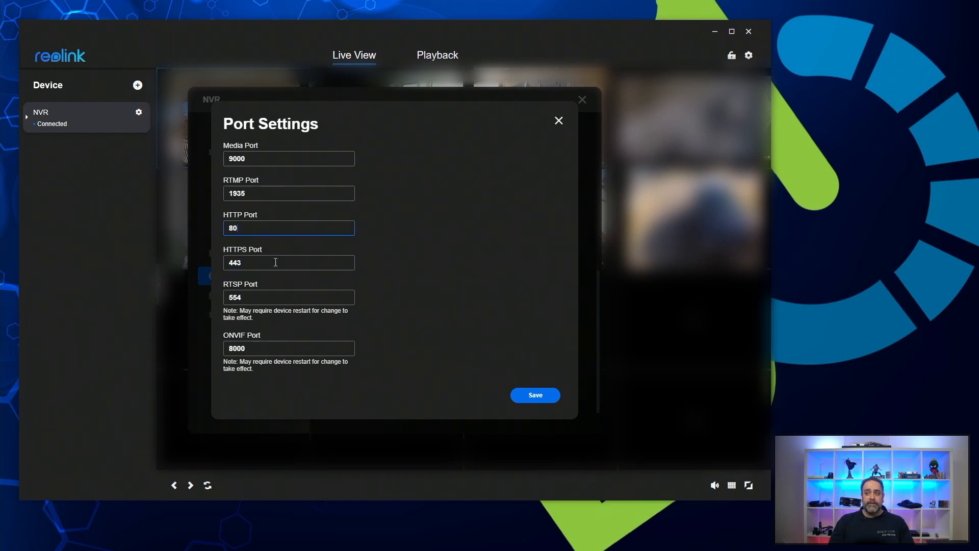
pyautogui.click(295, 262)
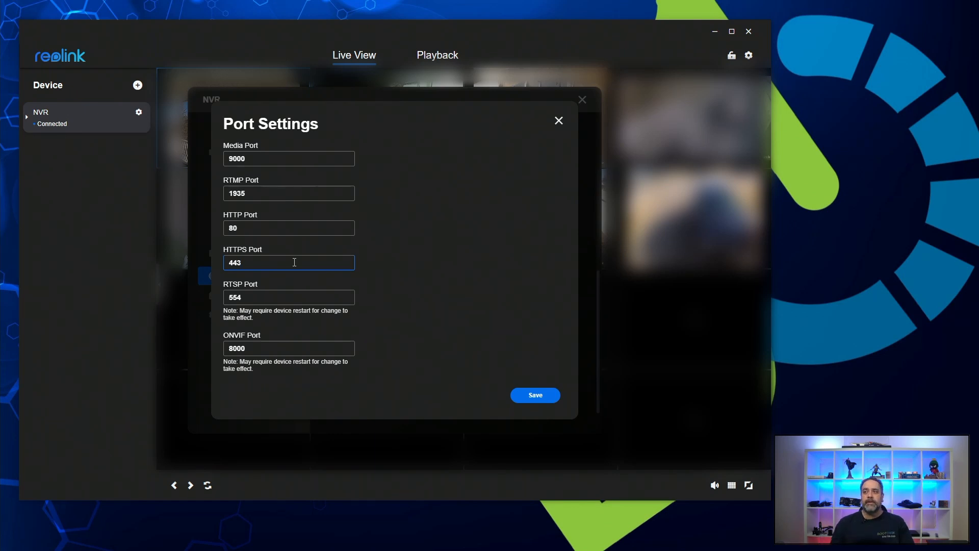
pyautogui.click(287, 300)
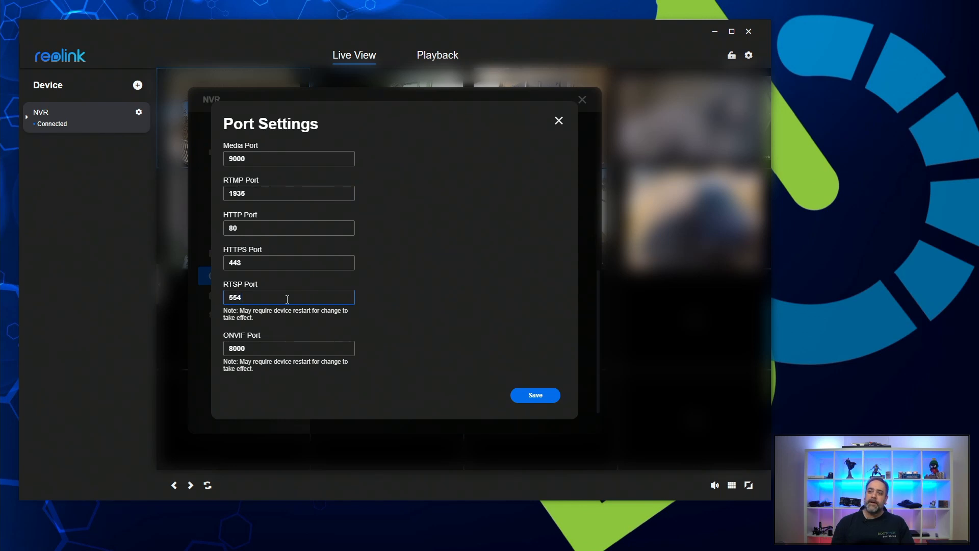
pyautogui.click(280, 348)
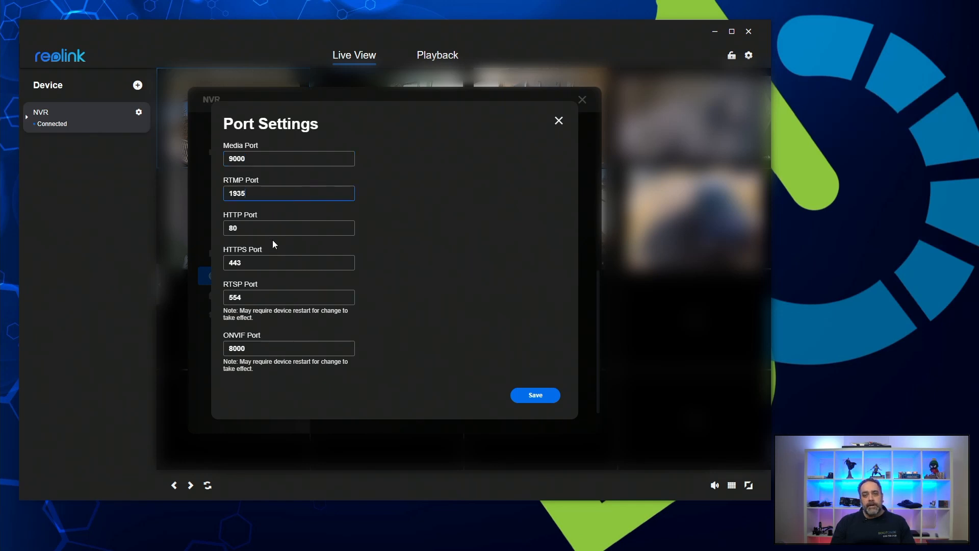
pyautogui.click(253, 229)
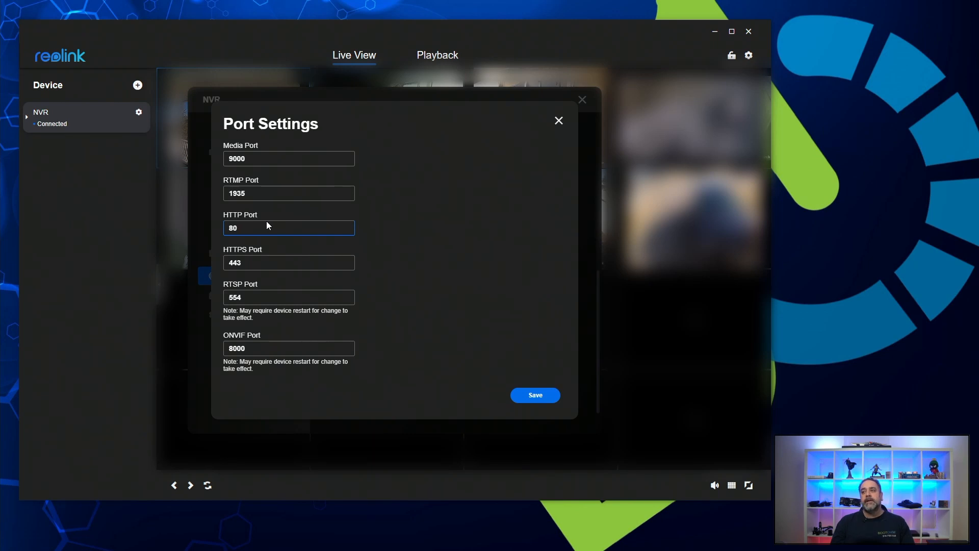
pyautogui.click(259, 263)
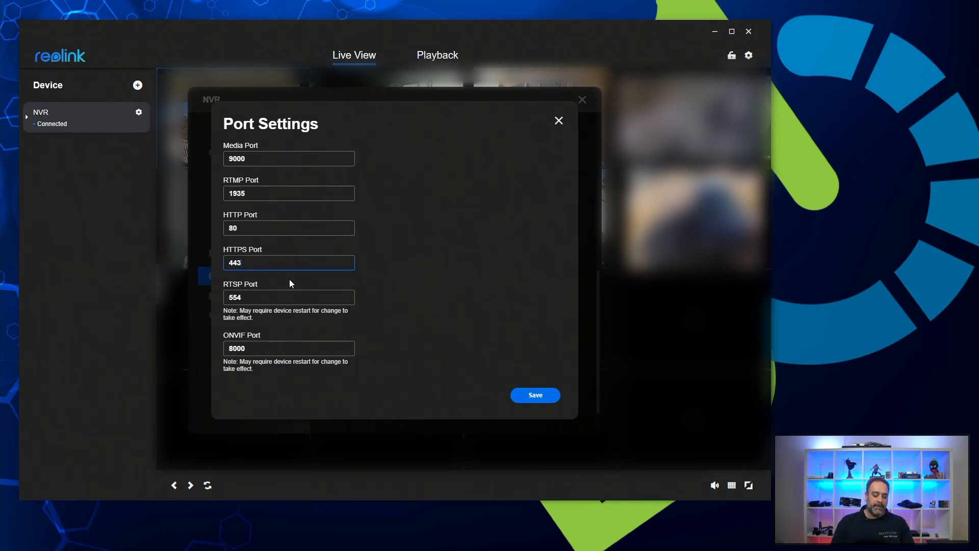
# Step: Try 4434 as the HTTPS port, remove the added digit, and close the port and NVR settings without saving
pyautogui.write('4')
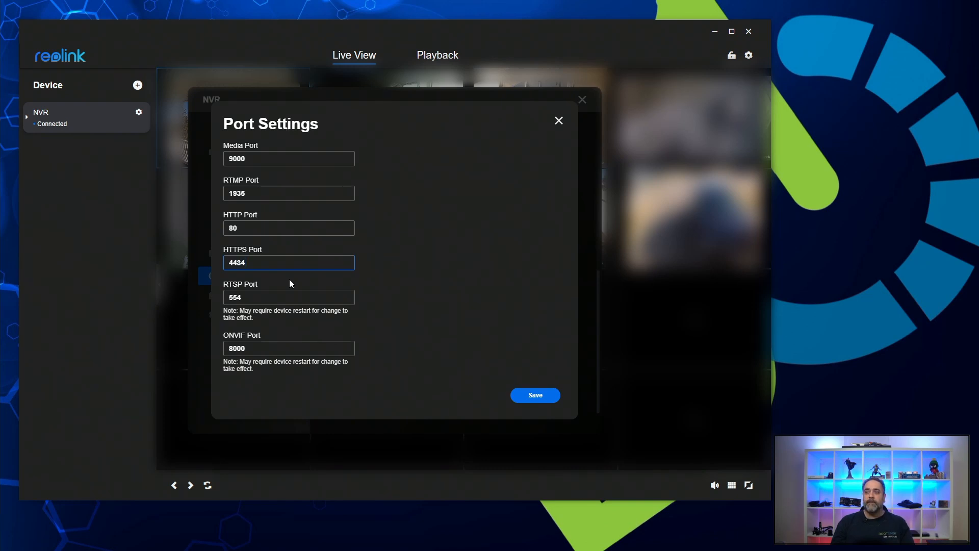
pyautogui.press('BackSpace')
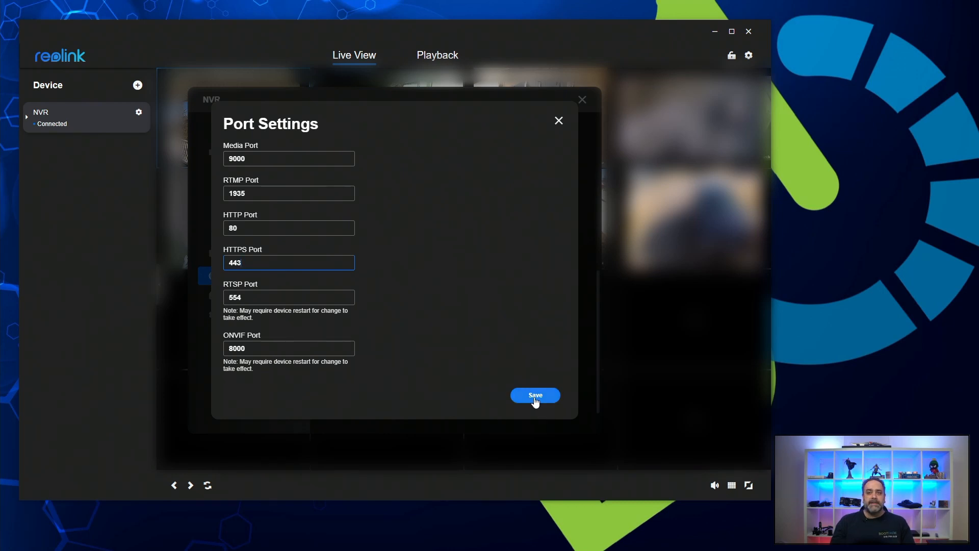
pyautogui.click(559, 121)
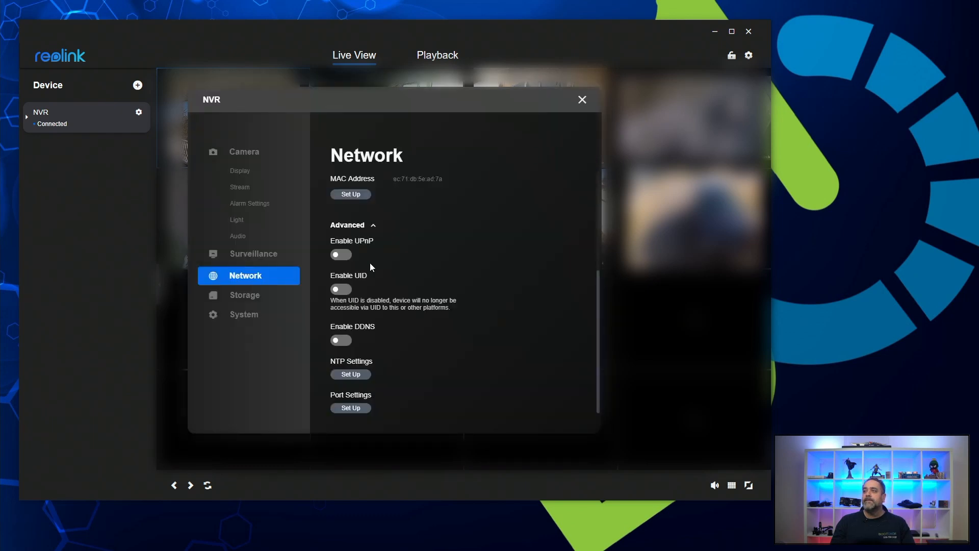
pyautogui.click(582, 100)
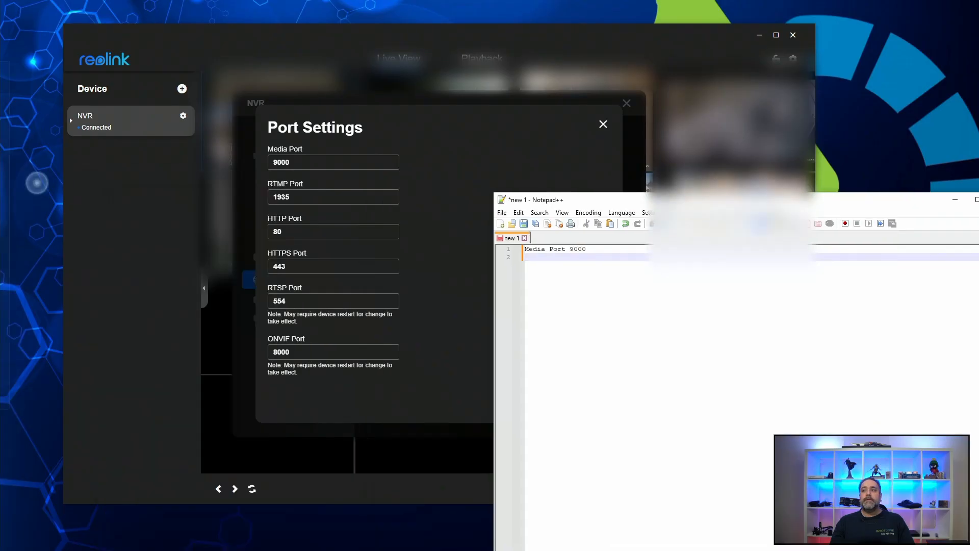
# Step: Place the Notepad++ window beside the port values and add lines for RTMP Port 1935, HTTP Port 80 and HTTPS Port 443
pyautogui.moveTo(668, 203); pyautogui.dragTo(616, 100)
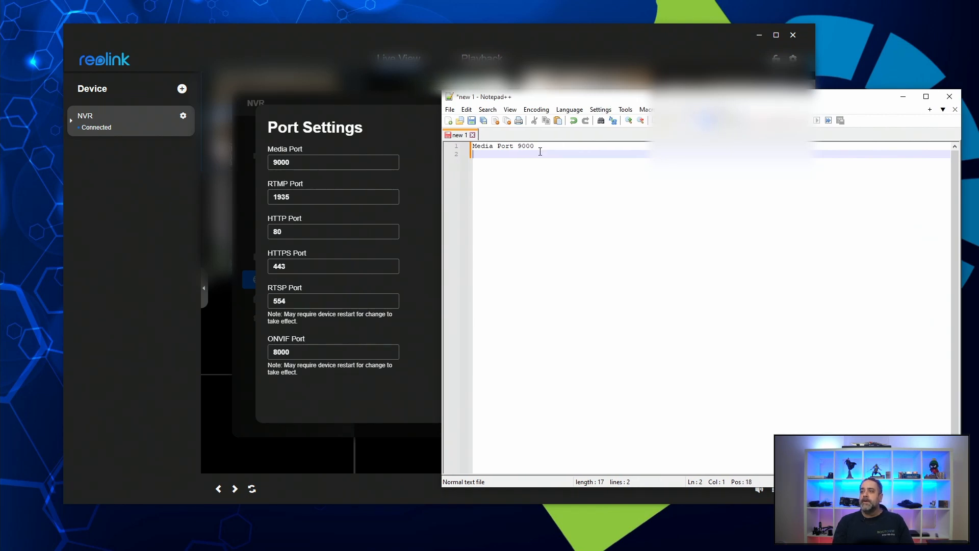
pyautogui.write('RTMP Po')
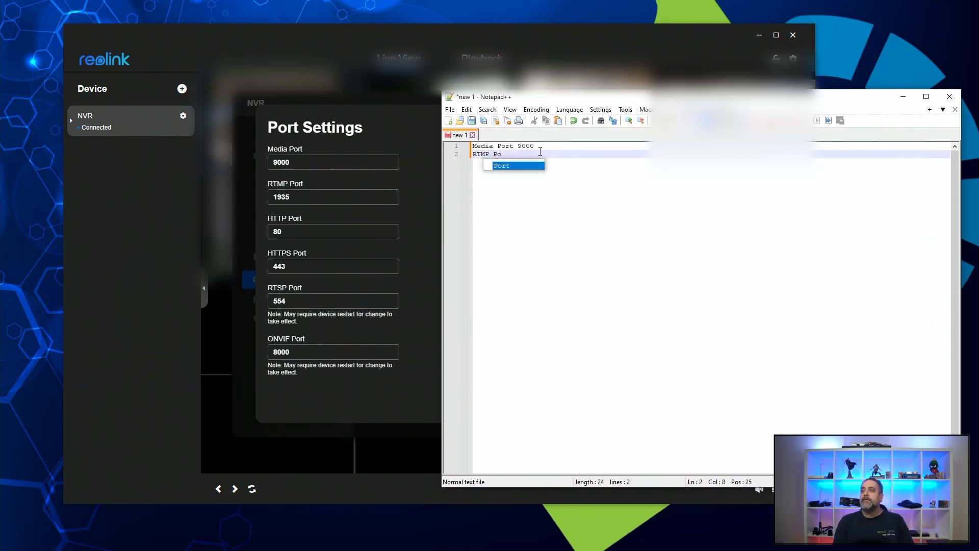
pyautogui.write('rt 1935')
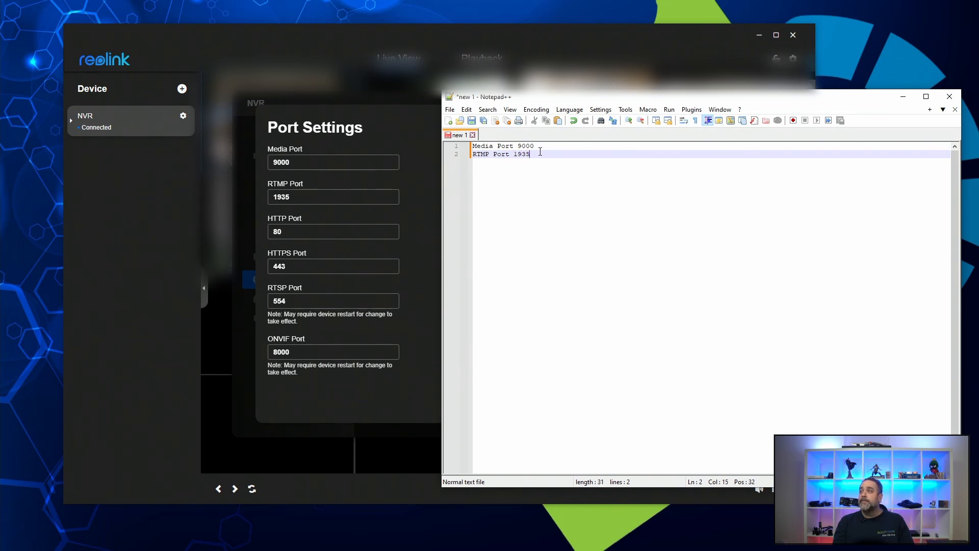
pyautogui.press('Return')
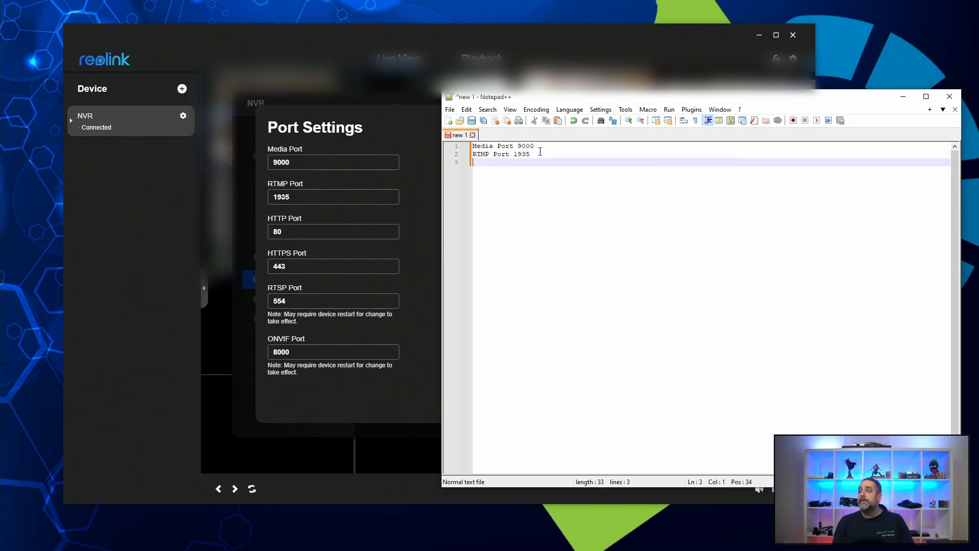
pyautogui.write('HTTP P')
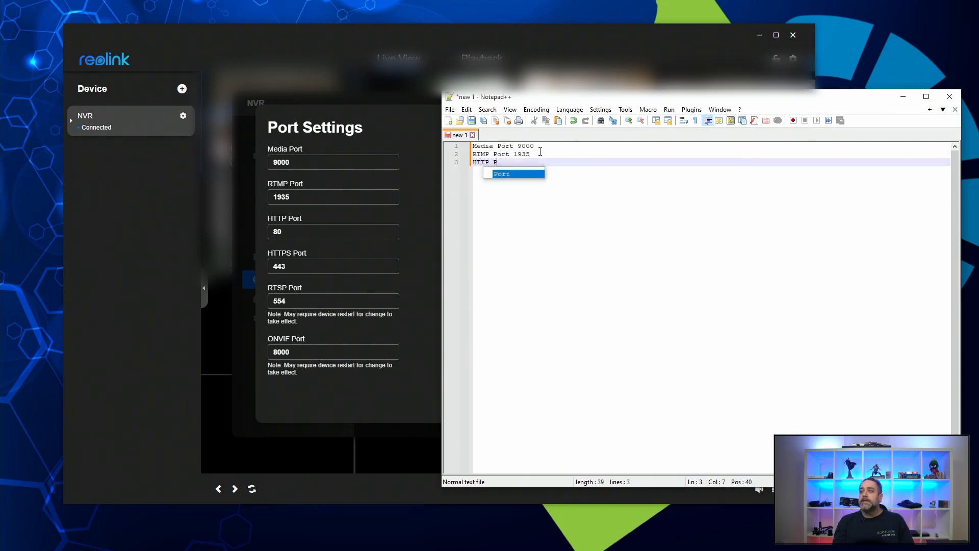
pyautogui.write('ort 80')
pyautogui.press('Return')
pyautogui.write('HTTPS Port 443')
pyautogui.press('Return')
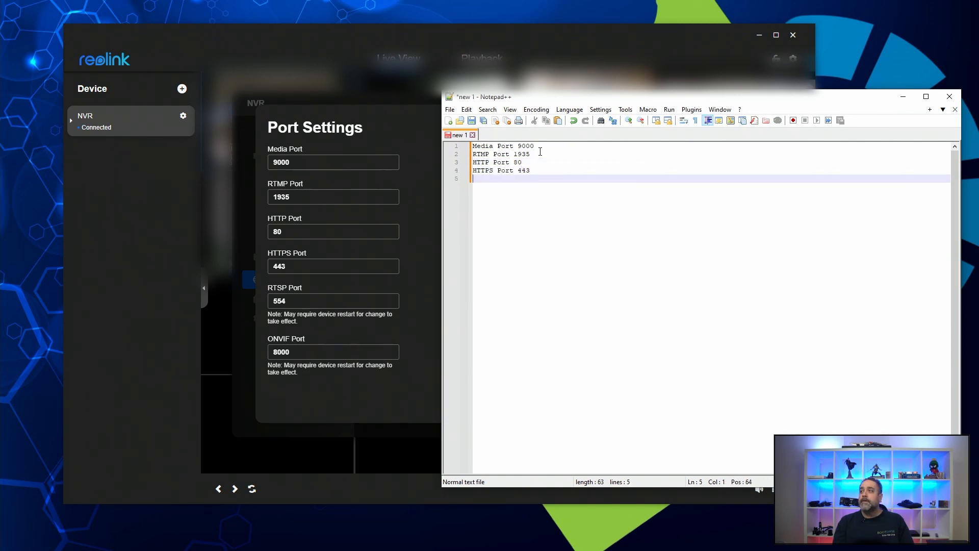
# Step: Add lines for RTSP Port 554 and ONVIF Port 8000 to the port notes, followed by a blank line
pyautogui.write('RTSP Por')
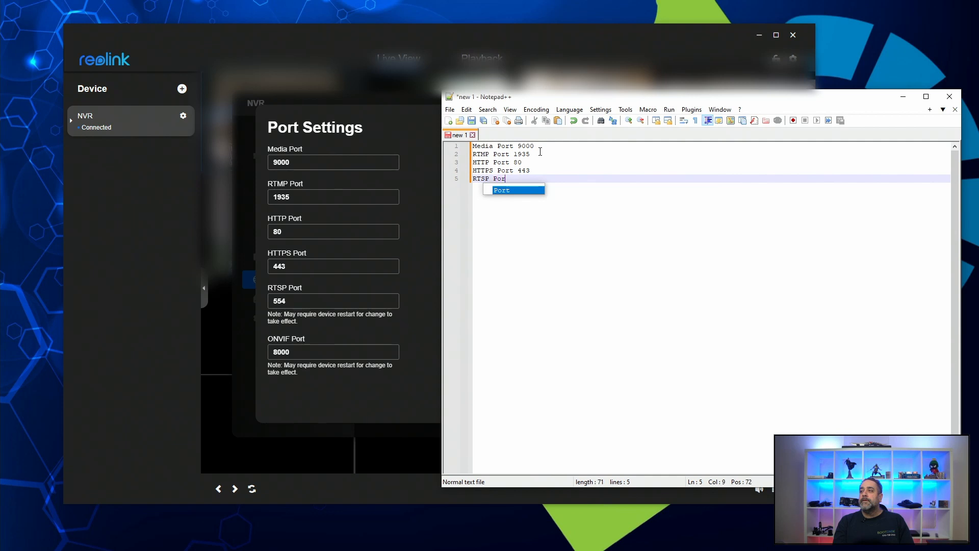
pyautogui.write('t 554')
pyautogui.press('Return')
pyautogui.write('O')
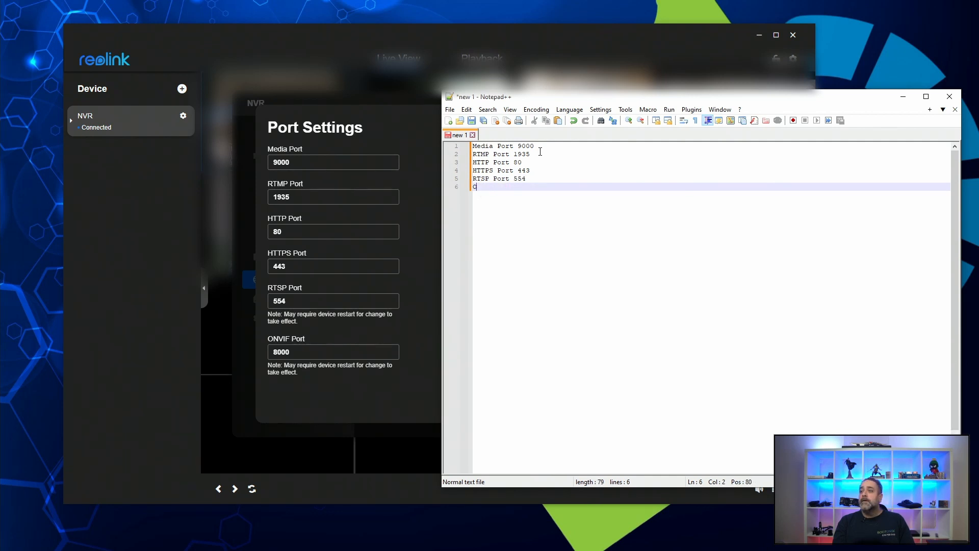
pyautogui.write('NVIF Port ')
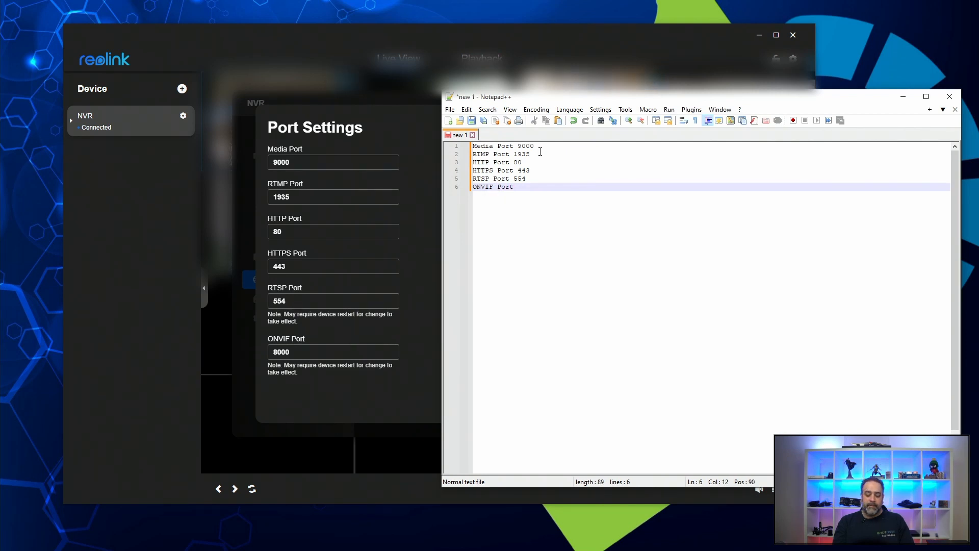
pyautogui.write('8000')
pyautogui.press('Return')
pyautogui.press('Return')
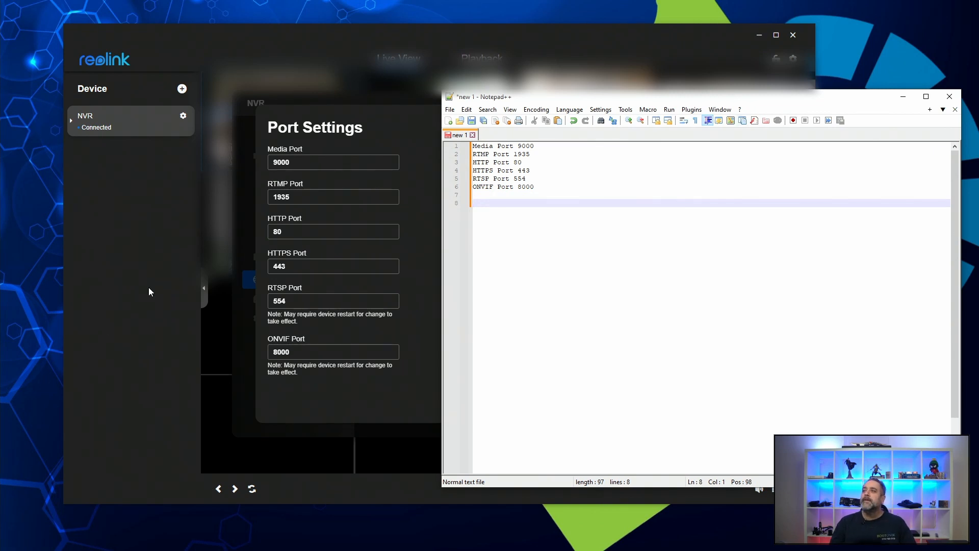
# Step: Switch back to the Reolink client, close the port and NVR settings without saving, and close the client
pyautogui.click(431, 118)
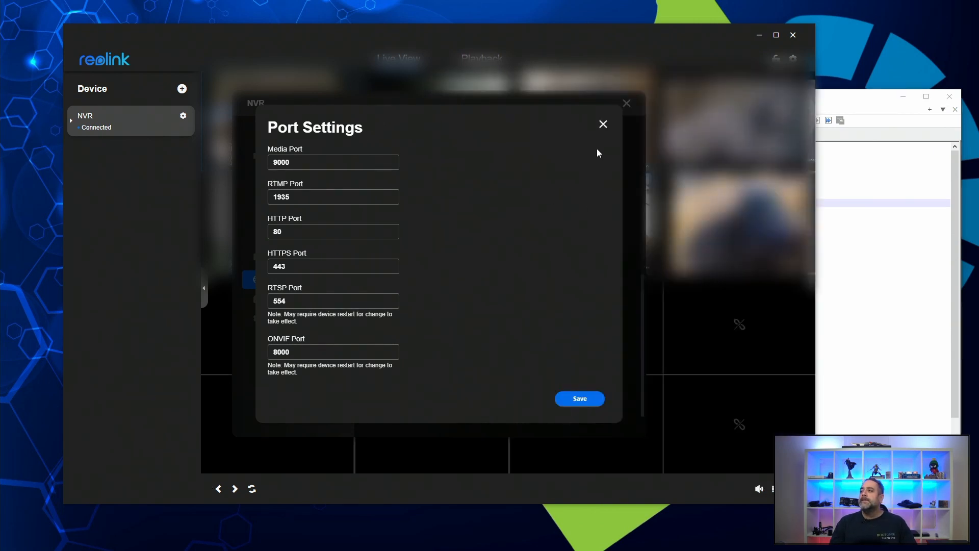
pyautogui.click(604, 124)
pyautogui.click(627, 103)
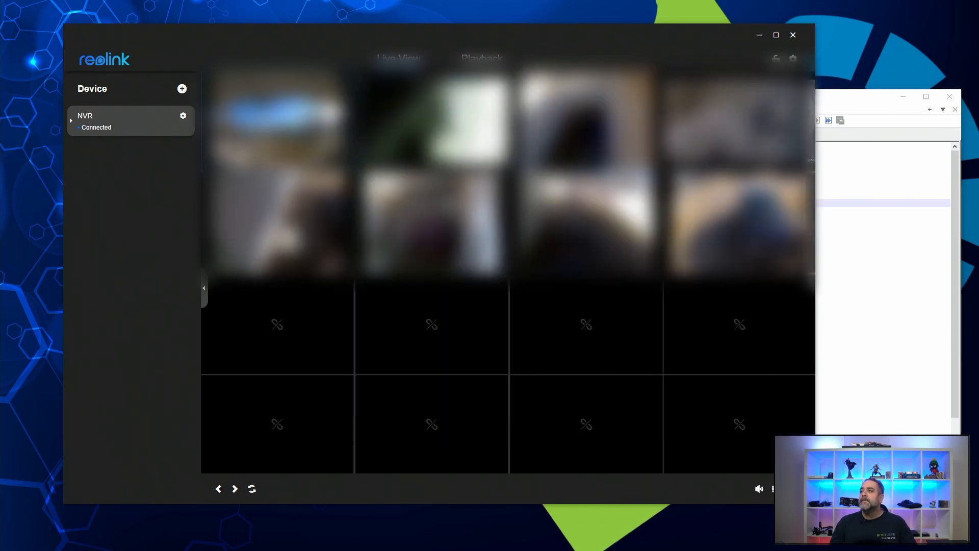
pyautogui.click(793, 34)
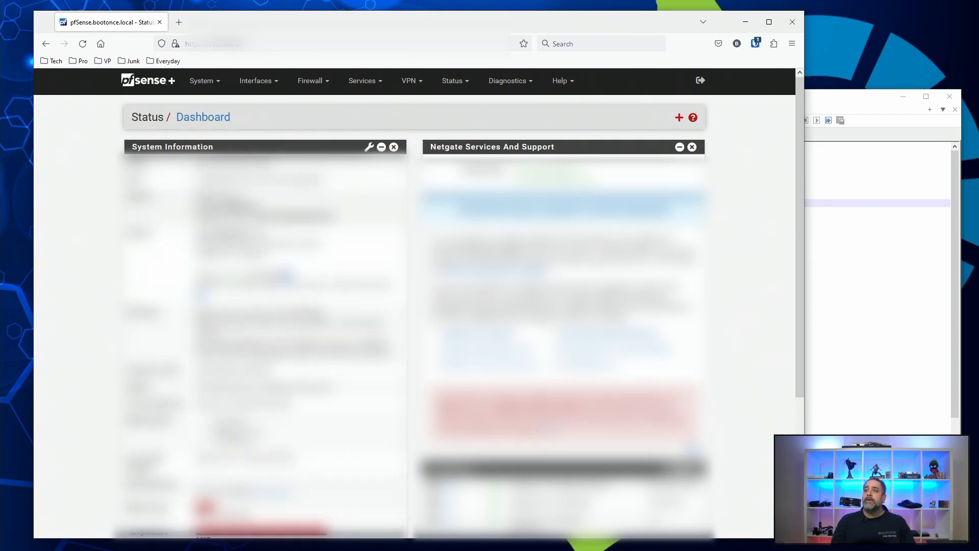
# Step: Open the firewall's NAT port forwarding page and start a new rule at the end of the list
pyautogui.click(310, 82)
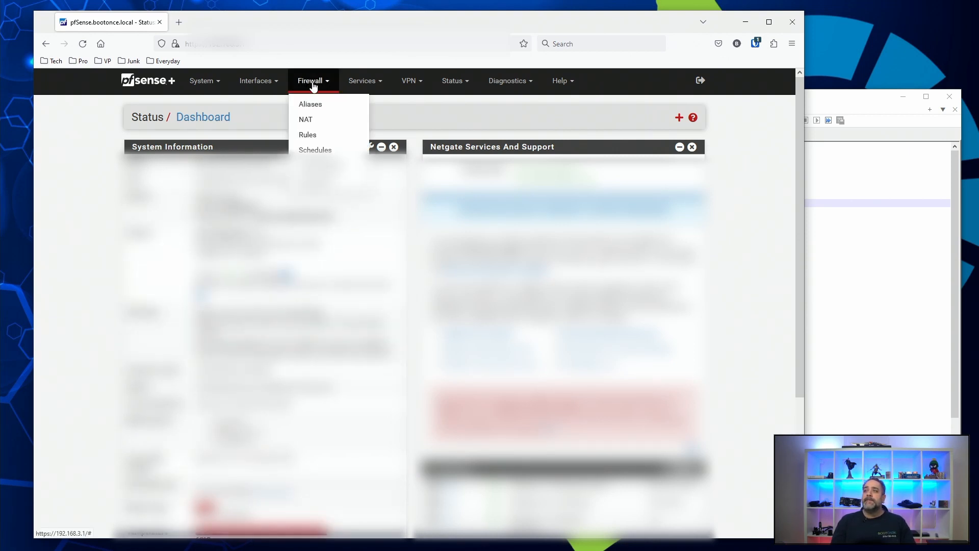
pyautogui.click(313, 121)
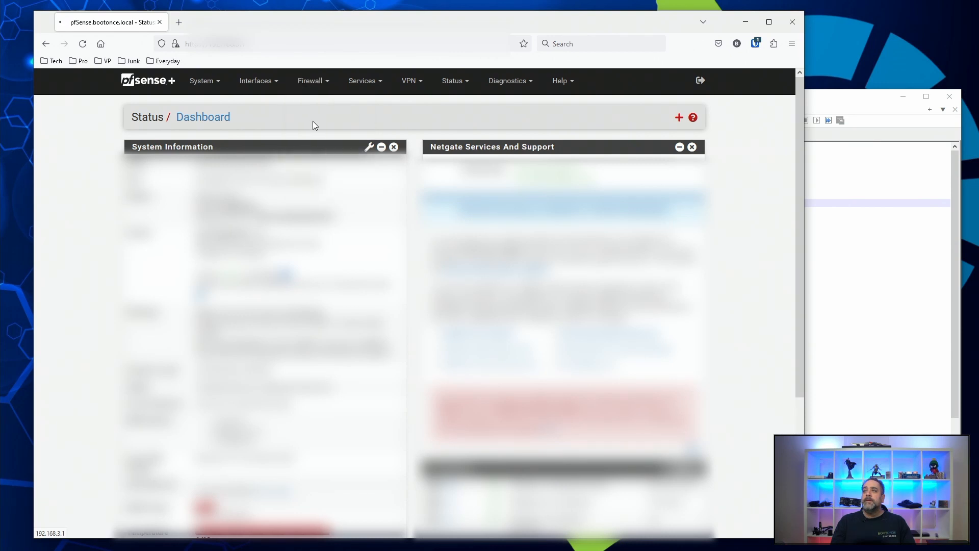
pyautogui.click(321, 86)
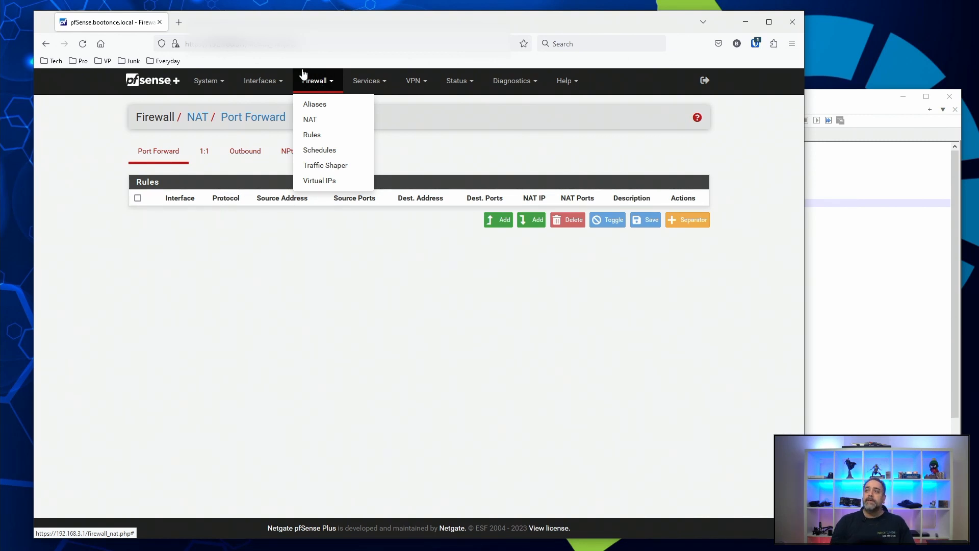
pyautogui.click(322, 120)
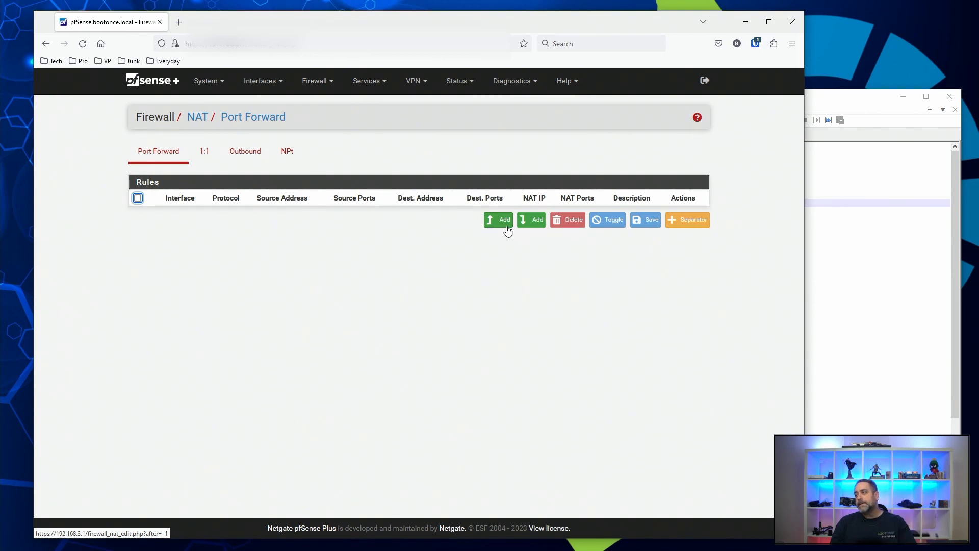
pyautogui.click(530, 220)
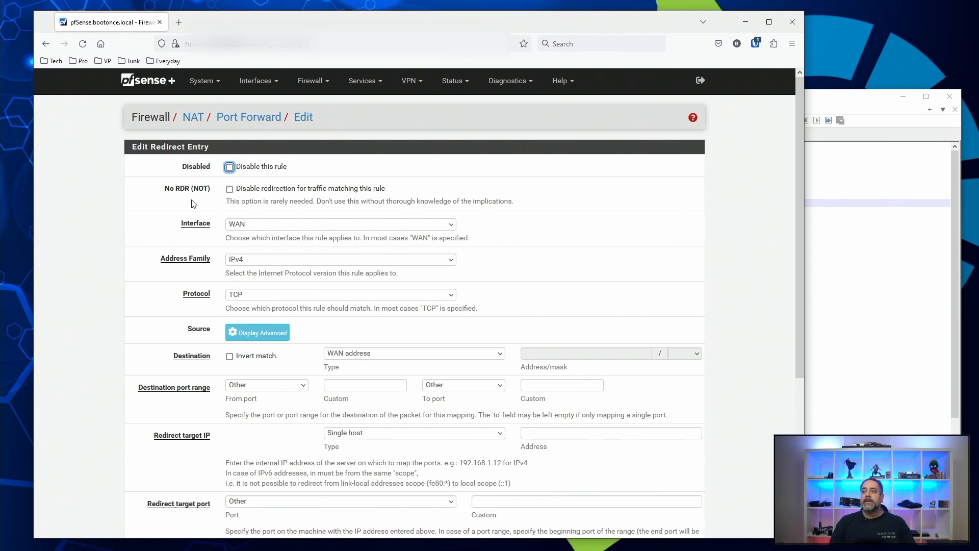
# Step: Keep WAN as the new rule's interface, check the port notes, and set the protocol to TCP/UDP
pyautogui.click(260, 227)
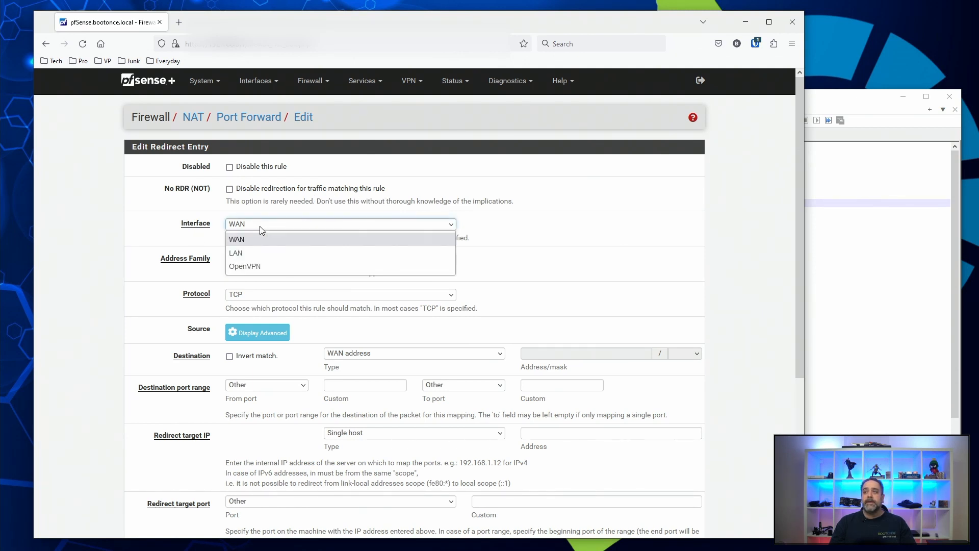
pyautogui.click(260, 230)
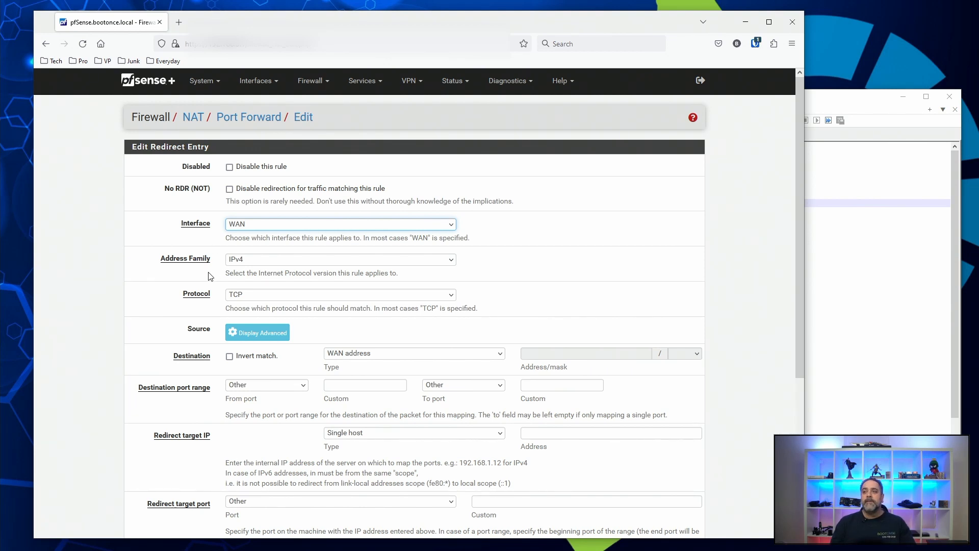
pyautogui.hotkey('alt', 'Tab')
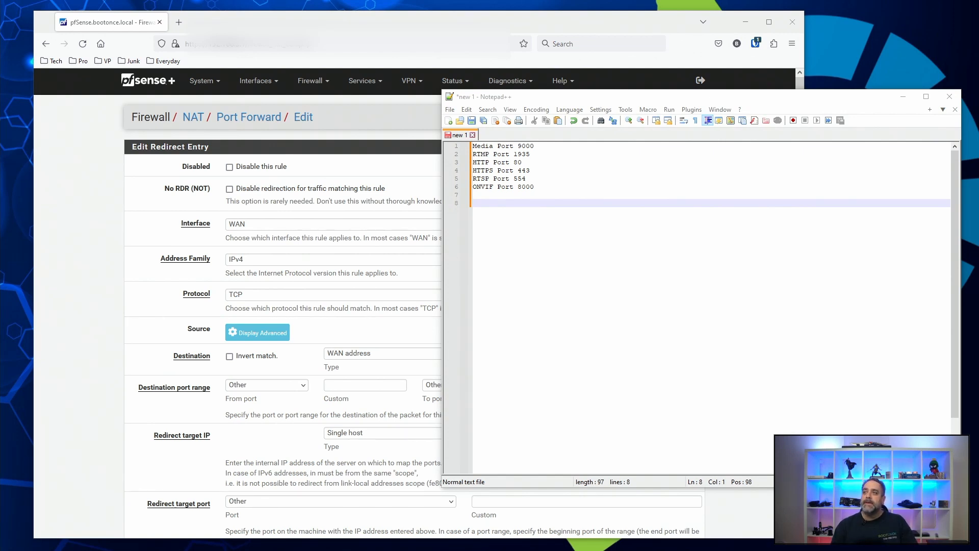
pyautogui.click(94, 356)
pyautogui.click(359, 296)
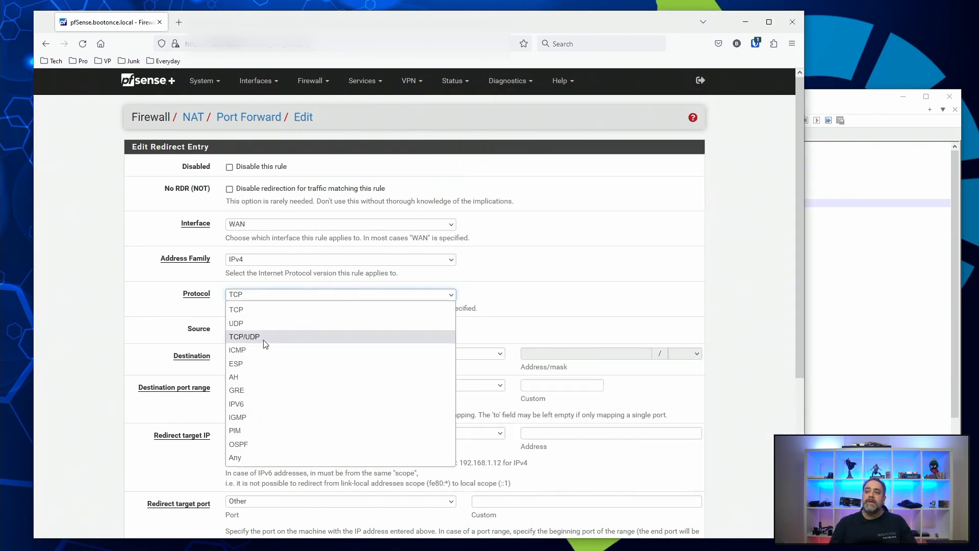
pyautogui.click(263, 338)
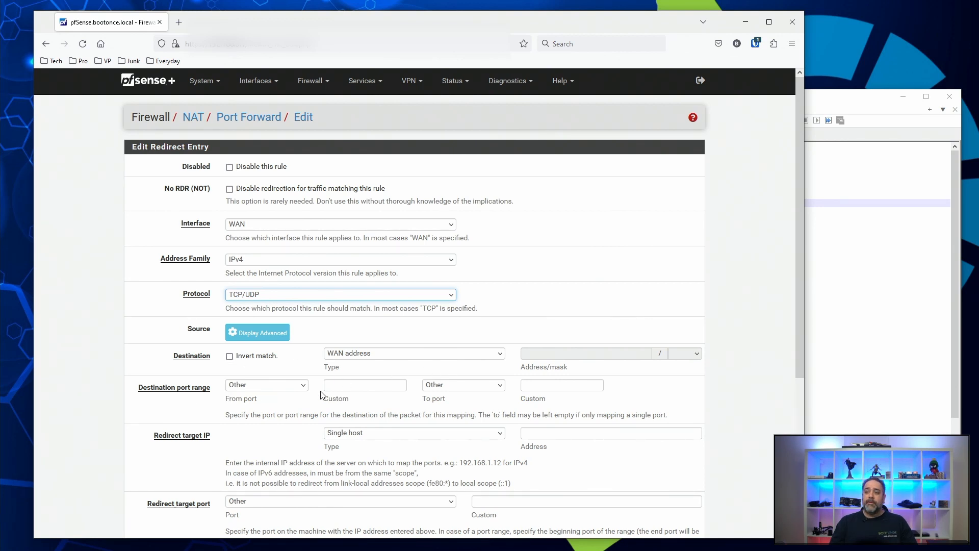
# Step: Copy the media port from the Notepad++ notes and set the destination port range from 9000 to 9000
pyautogui.click(367, 386)
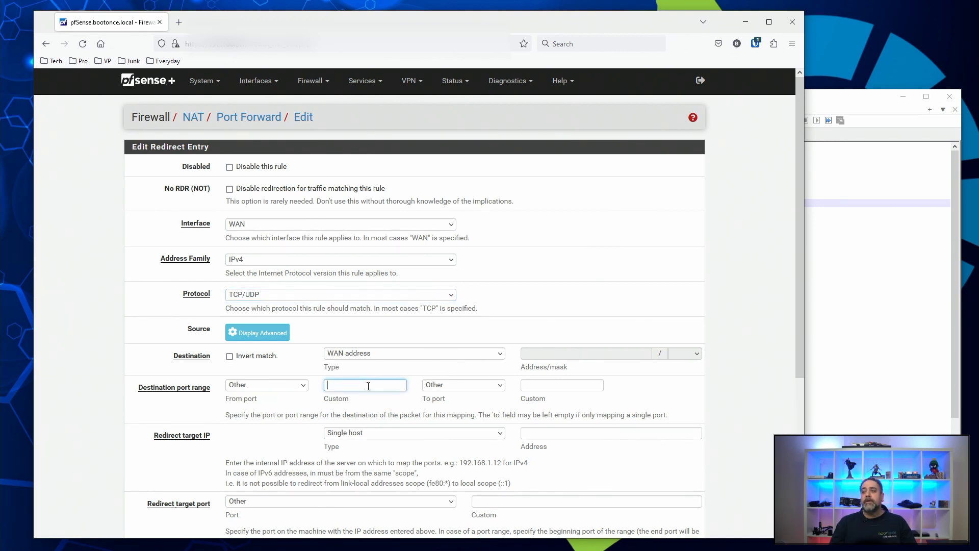
pyautogui.hotkey('alt', 'Tab')
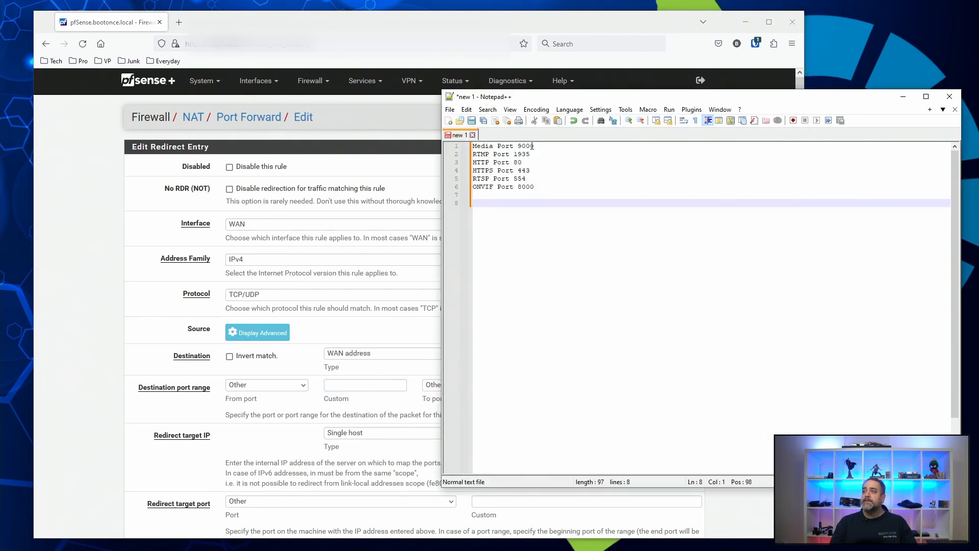
pyautogui.doubleClick(528, 147)
pyautogui.hotkey('ctrl', 'c')
pyautogui.hotkey('alt', 'Tab')
pyautogui.hotkey('ctrl', 'v')
pyautogui.click(584, 386)
pyautogui.write('900')
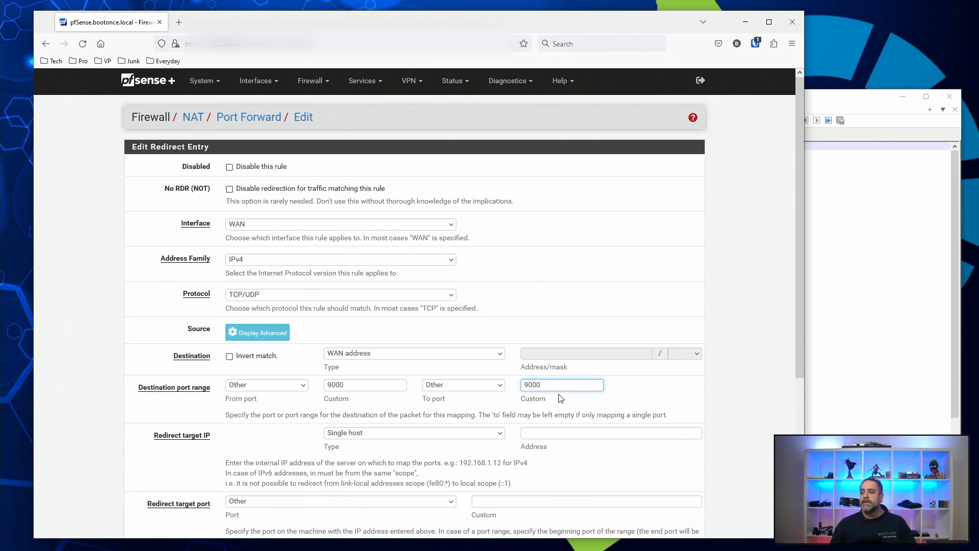
pyautogui.click(349, 386)
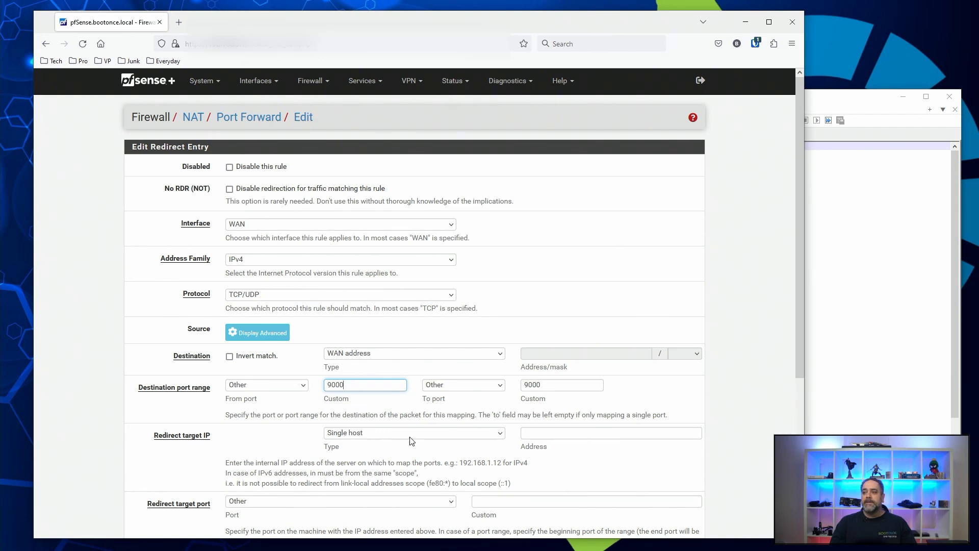
# Step: Set the redirect target IP address to 192.168.4.11 and the redirect target port to 9000
pyautogui.click(528, 435)
pyautogui.write('192.168.')
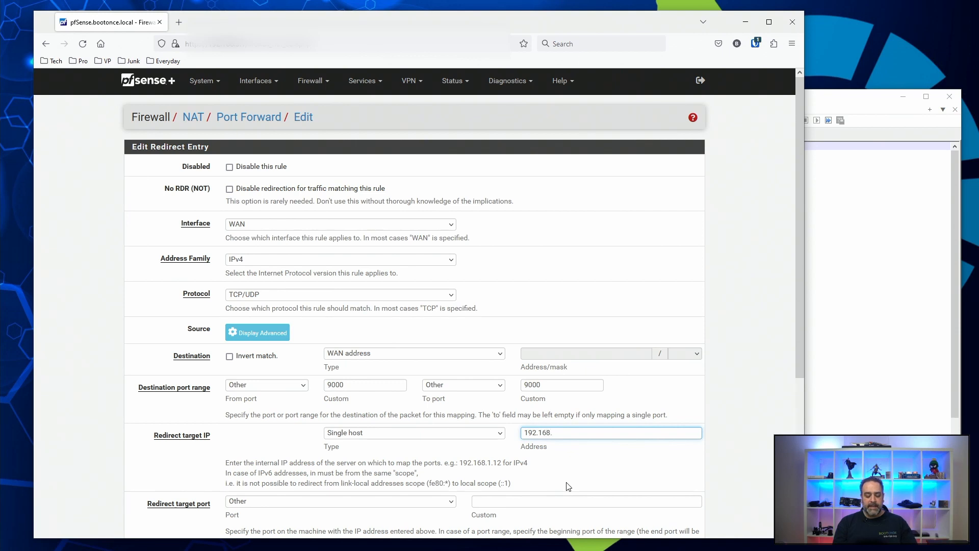
pyautogui.write('4.11')
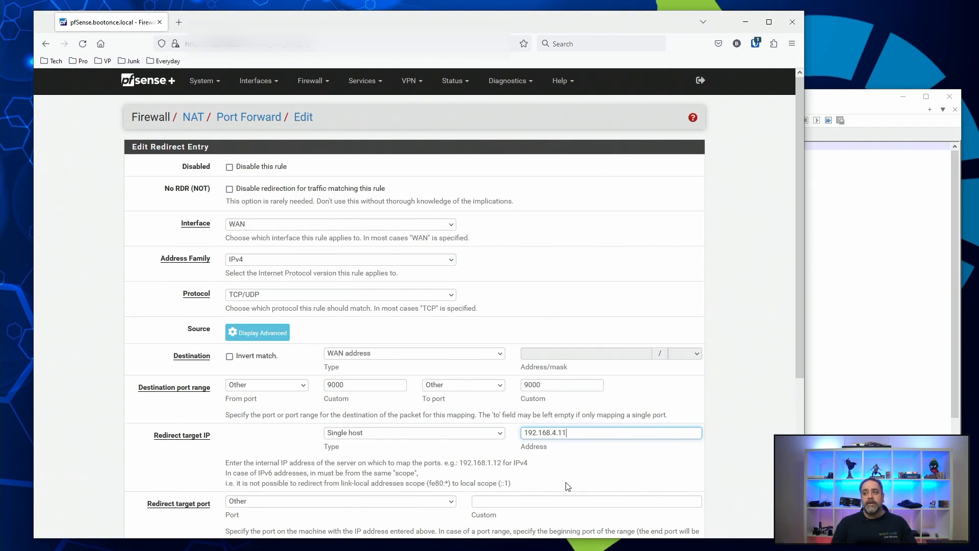
pyautogui.scroll(-2, 574, 477)
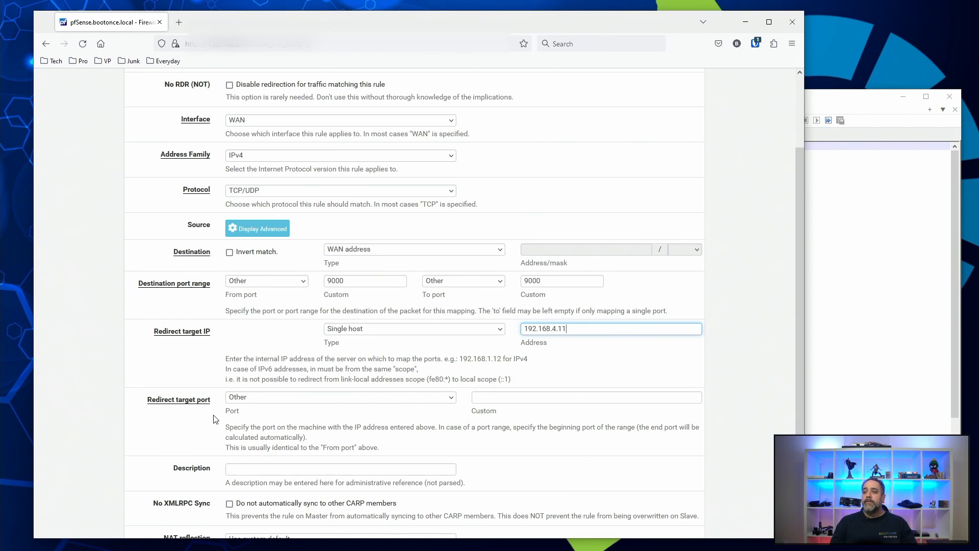
pyautogui.click(506, 402)
pyautogui.write('9000')
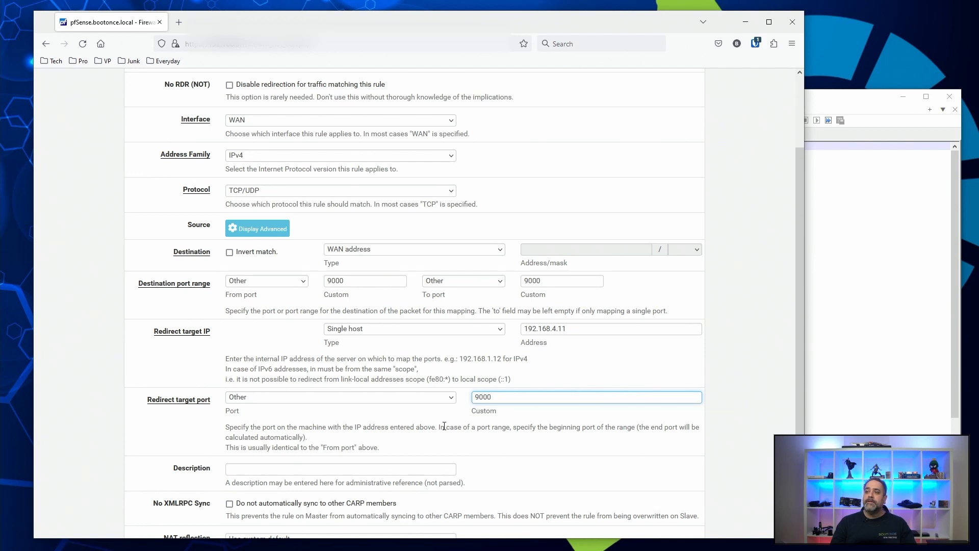
# Step: Check the port's name in the notes and describe the rule as "Media Port for NVR"
pyautogui.click(834, 284)
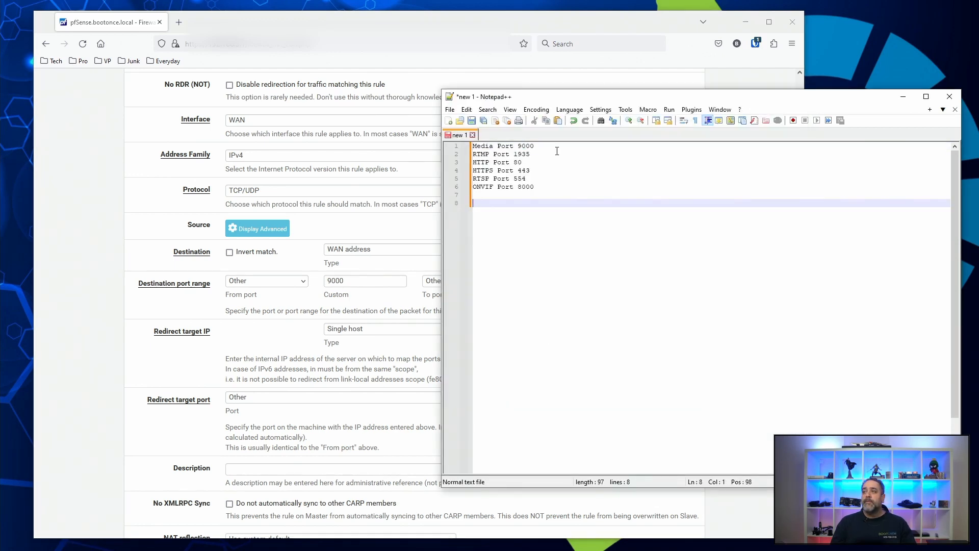
pyautogui.click(138, 452)
pyautogui.click(310, 468)
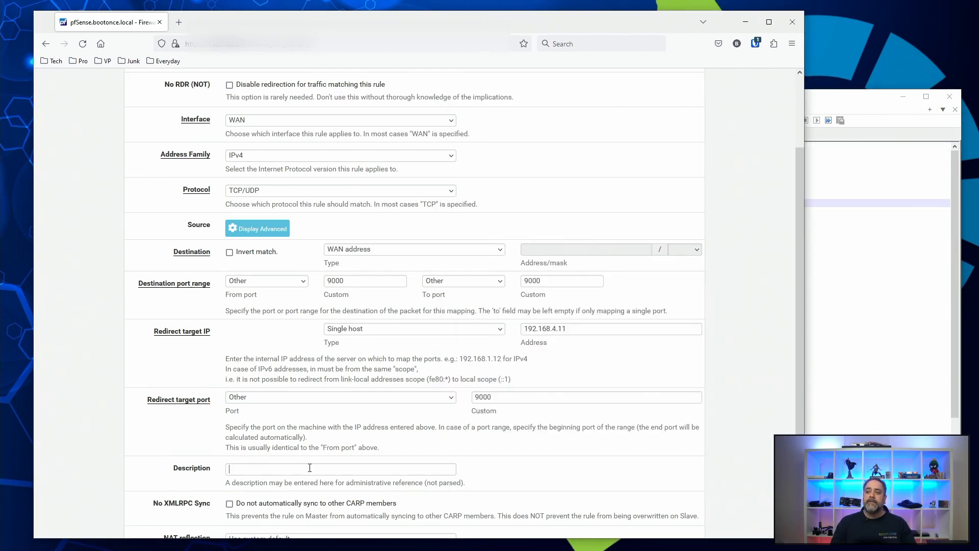
pyautogui.write('Media Port for NVR')
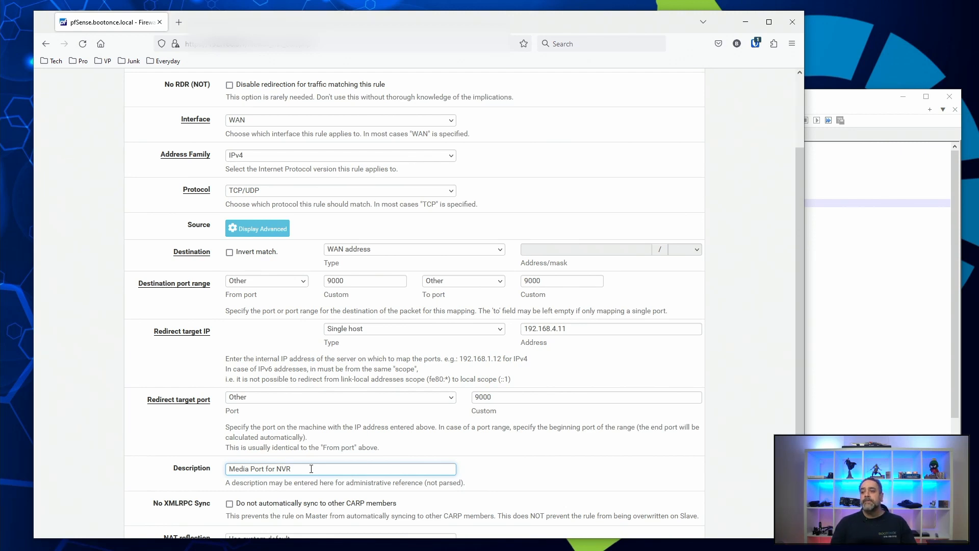
# Step: Keep NAT reflection on the system default, set the filter rule association to Pass, and save the rule
pyautogui.scroll(-3, 264, 382)
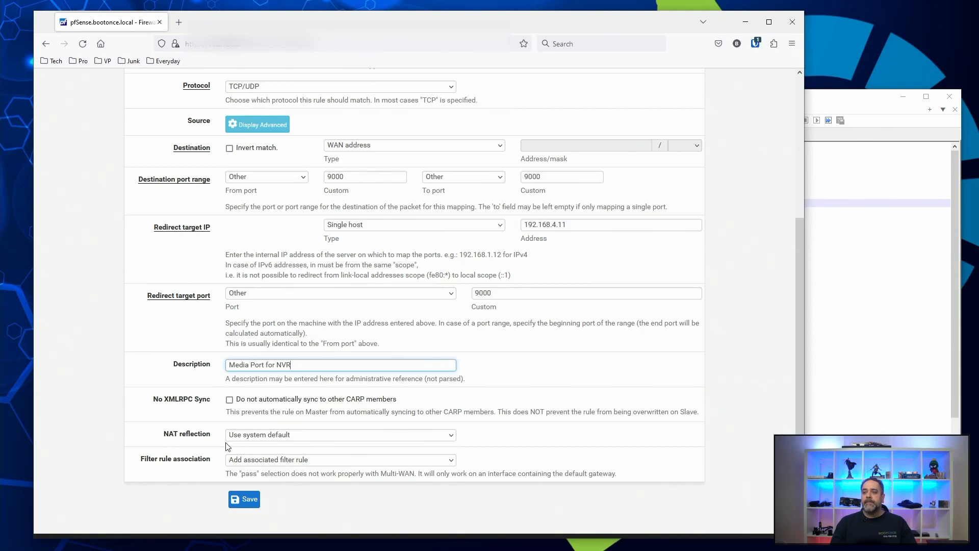
pyautogui.click(253, 436)
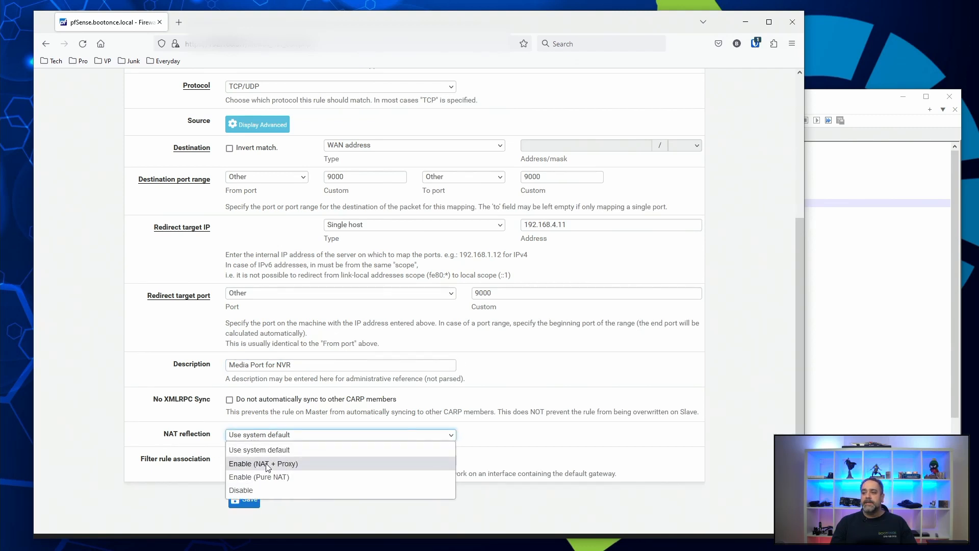
pyautogui.click(260, 450)
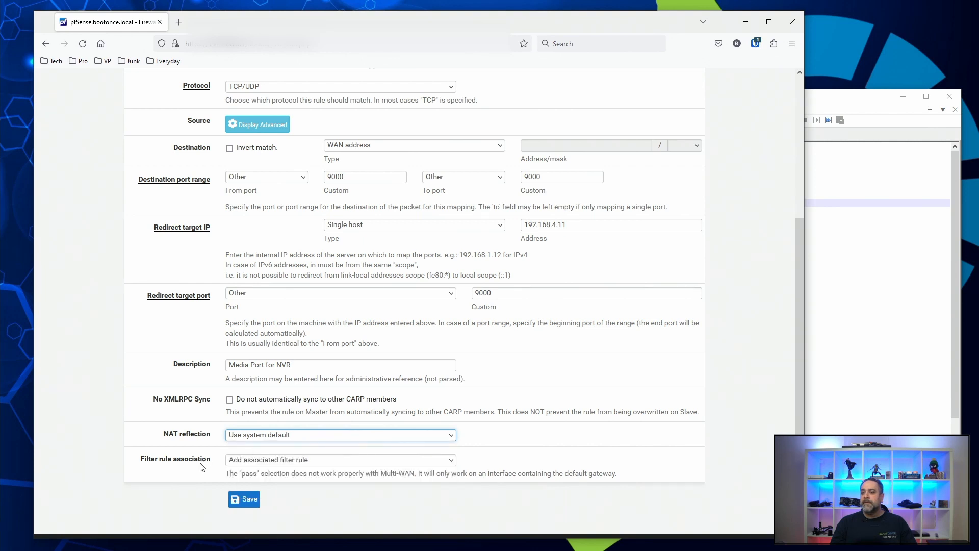
pyautogui.click(228, 461)
pyautogui.click(256, 512)
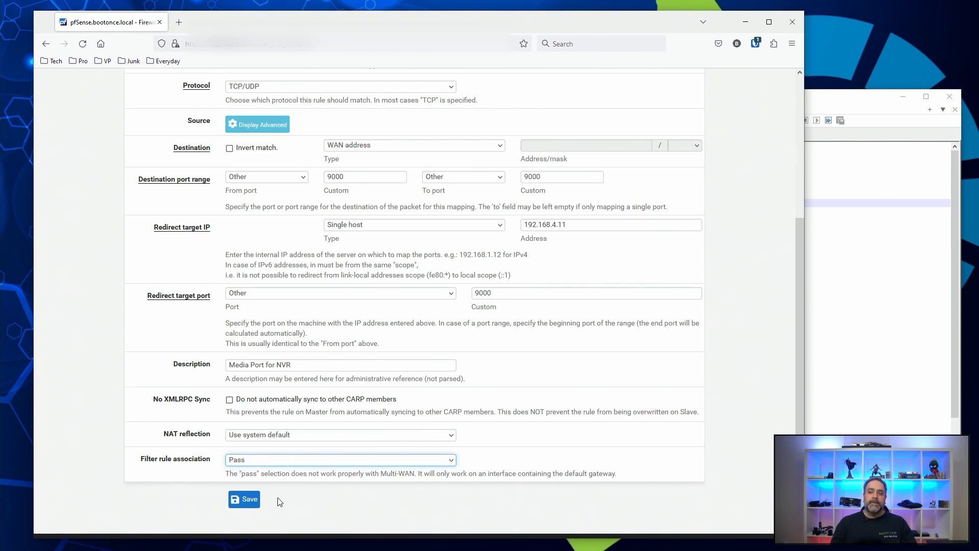
pyautogui.click(294, 463)
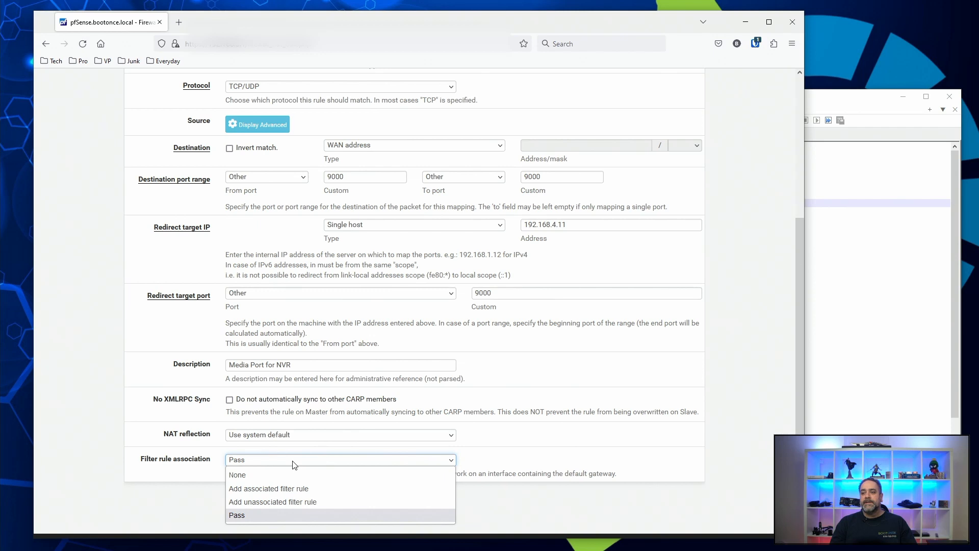
pyautogui.click(305, 466)
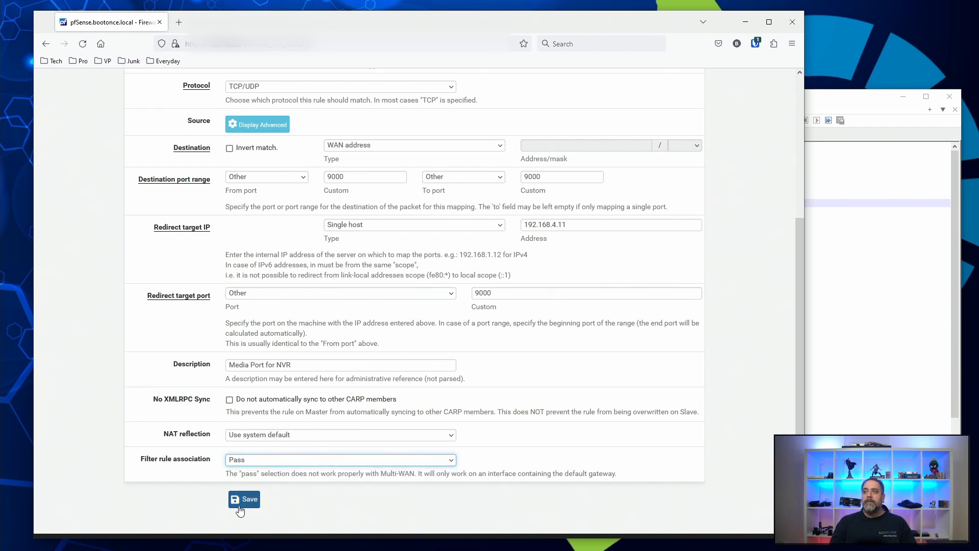
pyautogui.click(295, 462)
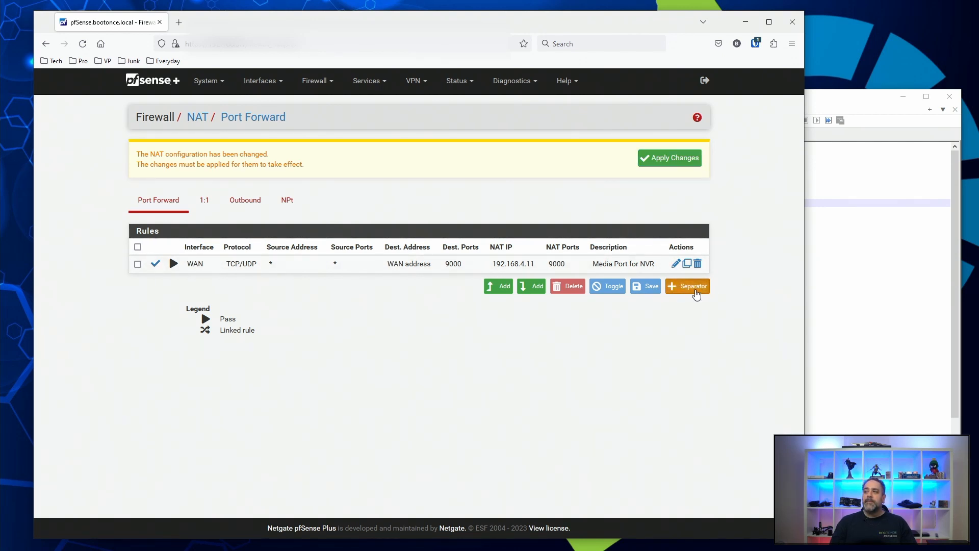
# Step: Add a separator named "NVR Rules" above the media port rule and review the remaining ports in the notes
pyautogui.click(696, 292)
pyautogui.write('NVR Rules')
pyautogui.press('Return')
pyautogui.moveTo(435, 281); pyautogui.dragTo(434, 262)
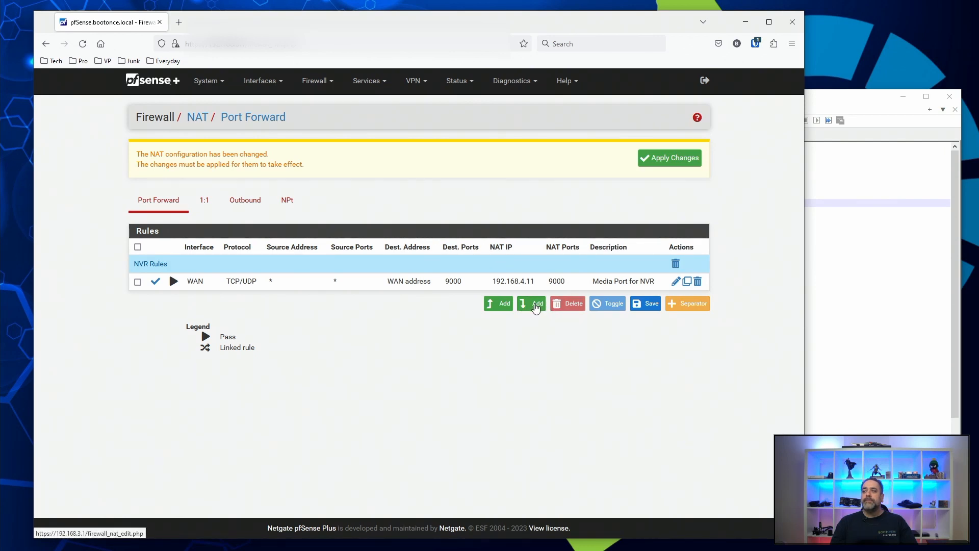
pyautogui.hotkey('alt', 'Tab')
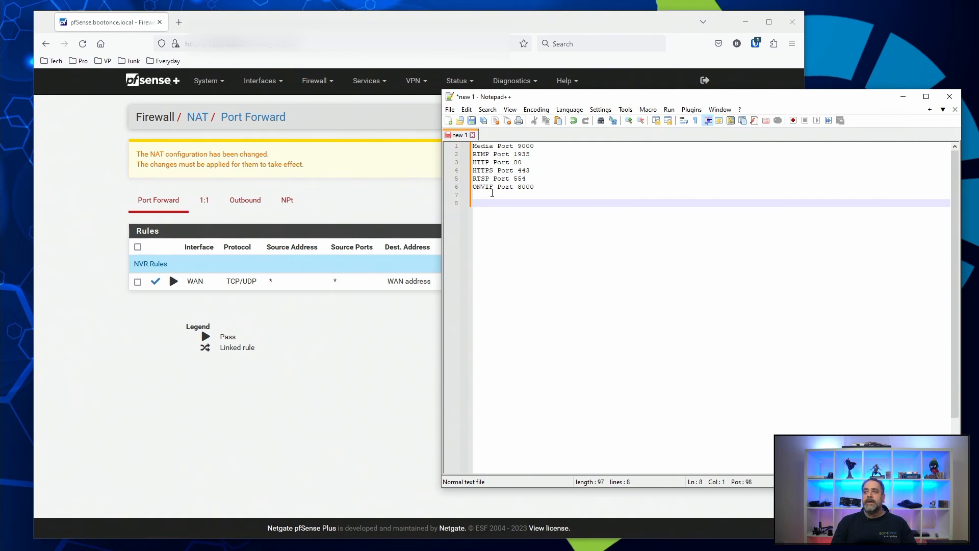
pyautogui.click(342, 387)
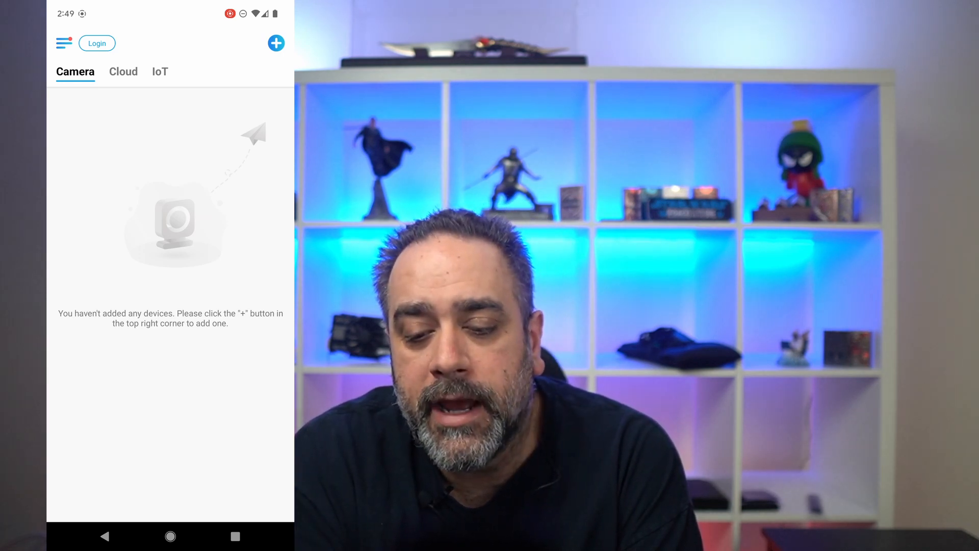
# Step: In the Reolink mobile app, start adding a device and allow camera access only while using the app
pyautogui.click(276, 43)
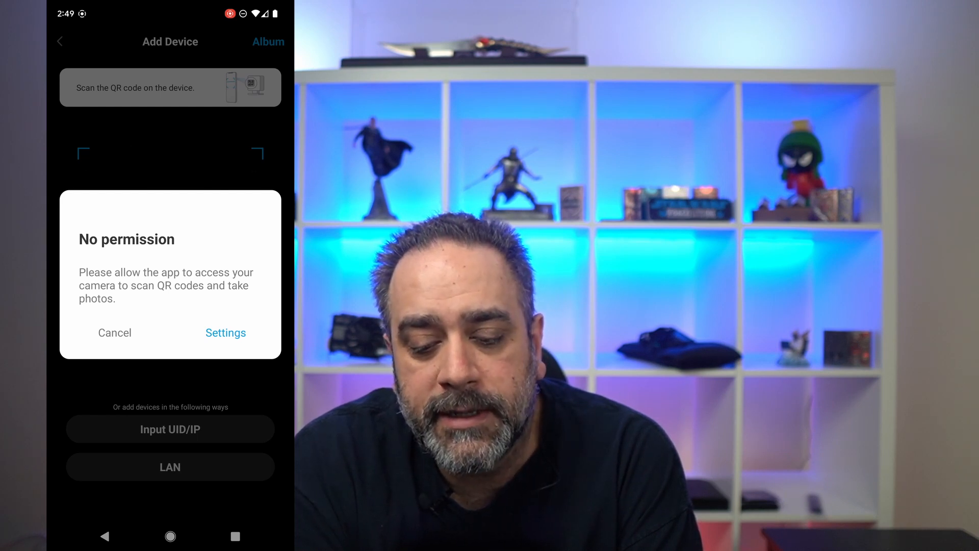
pyautogui.click(225, 334)
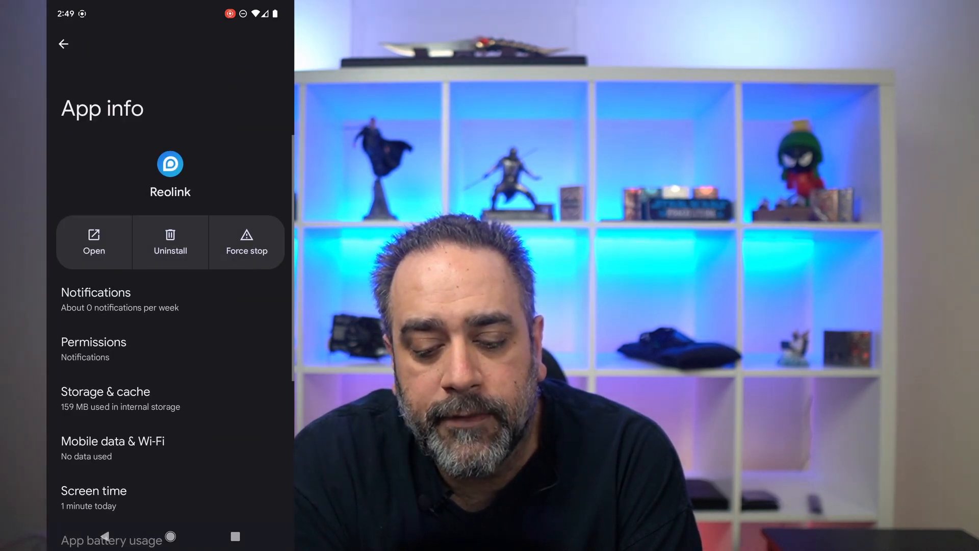
pyautogui.click(94, 348)
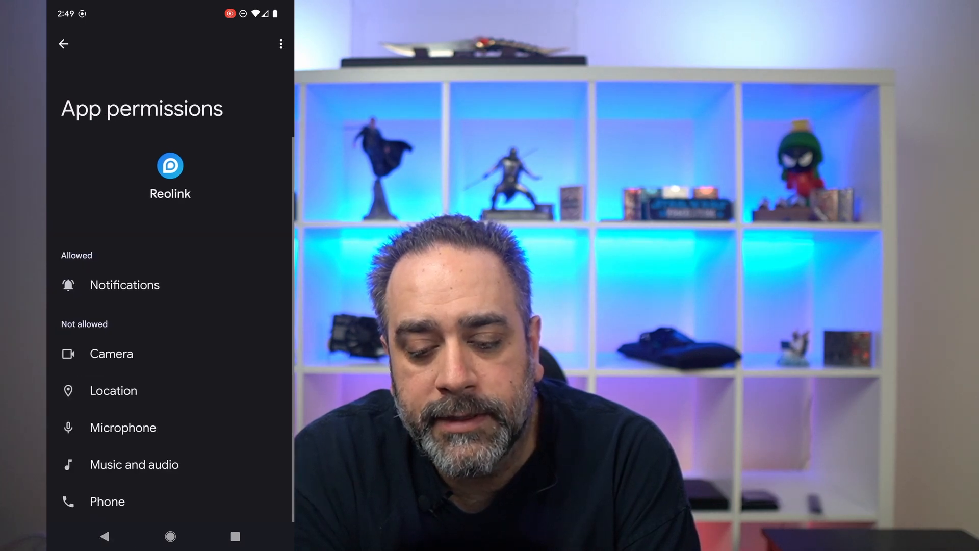
pyautogui.click(107, 352)
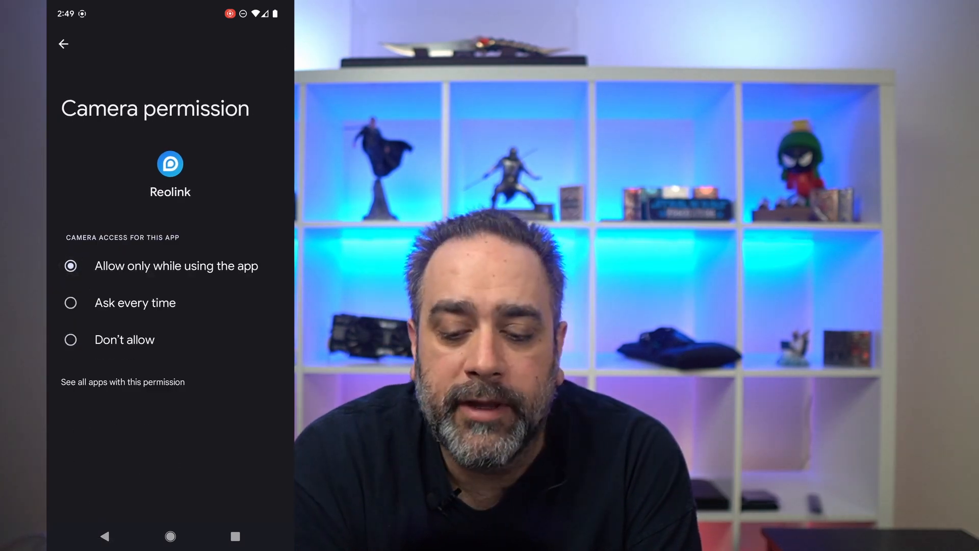
# Step: Leave the app permission settings, return to adding a device in the Reolink app, and choose to add it by IP address
pyautogui.click(105, 536)
pyautogui.click(104, 536)
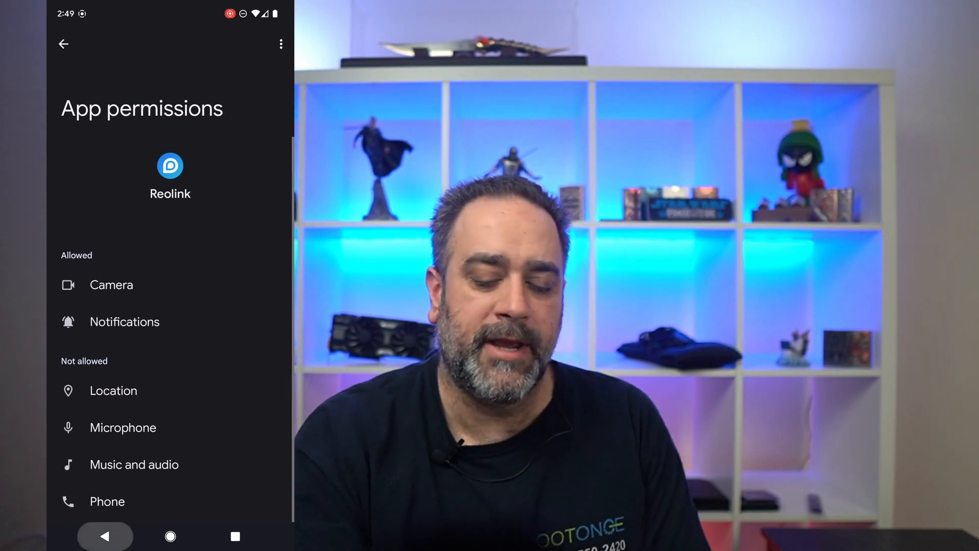
pyautogui.click(105, 536)
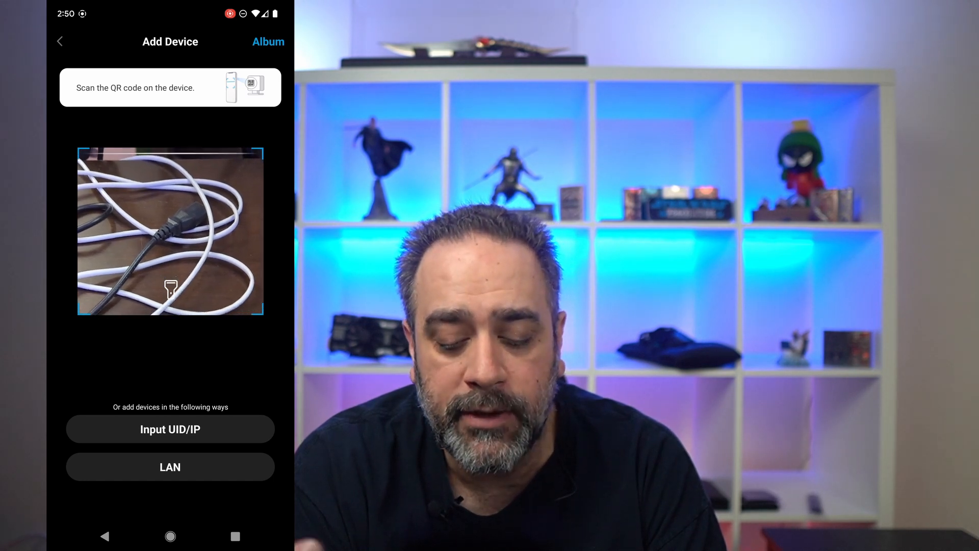
pyautogui.click(171, 429)
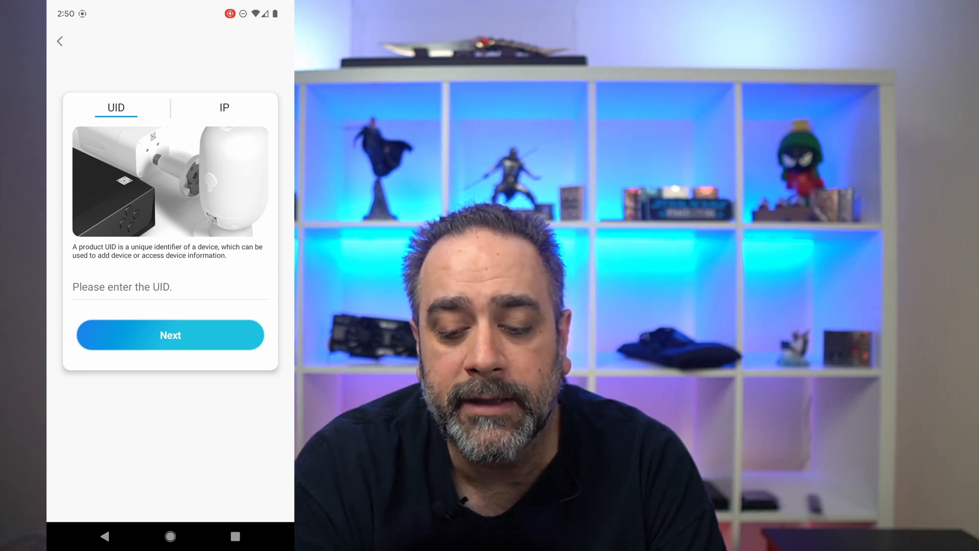
pyautogui.click(225, 107)
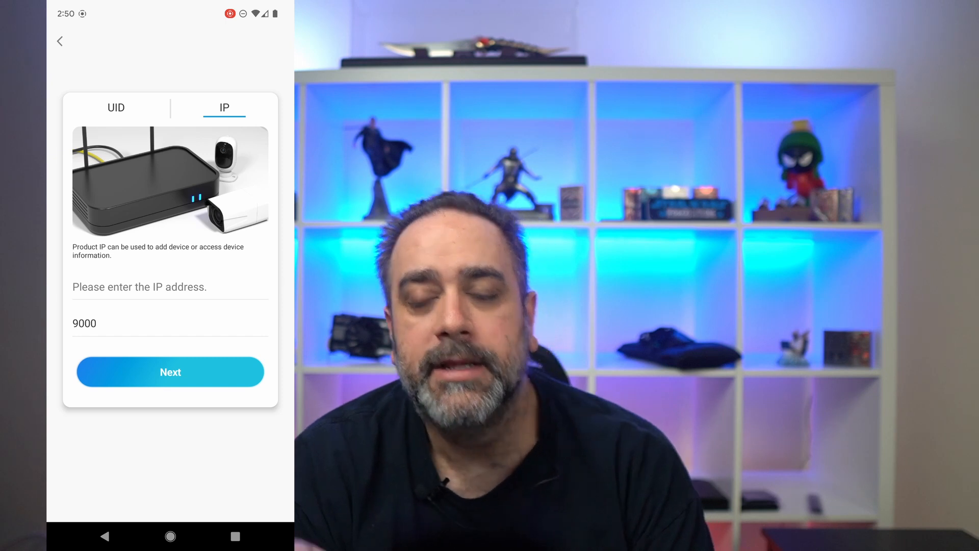
pyautogui.click(170, 287)
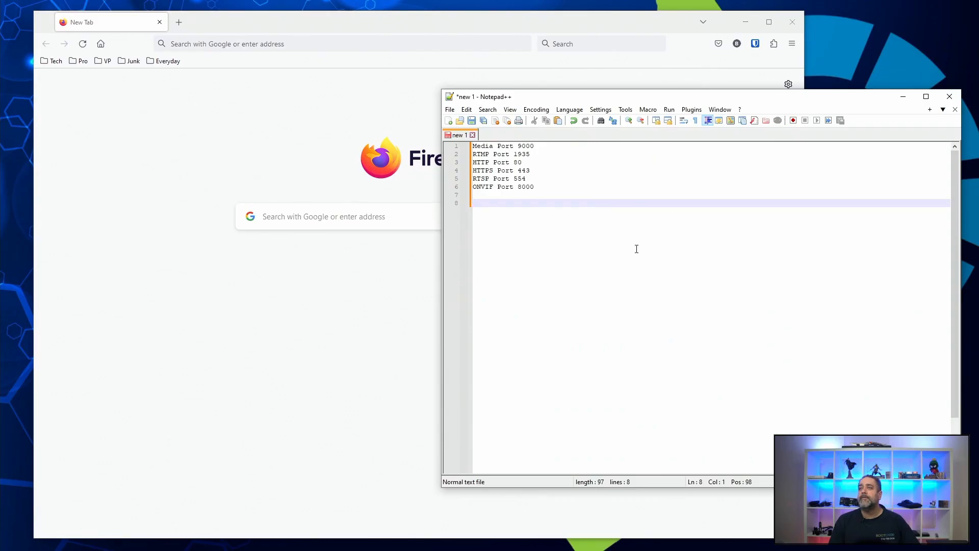
# Step: Switch to Firefox on the computer and look up the network's WAN IP address at ip.bootonce.com
pyautogui.click(420, 45)
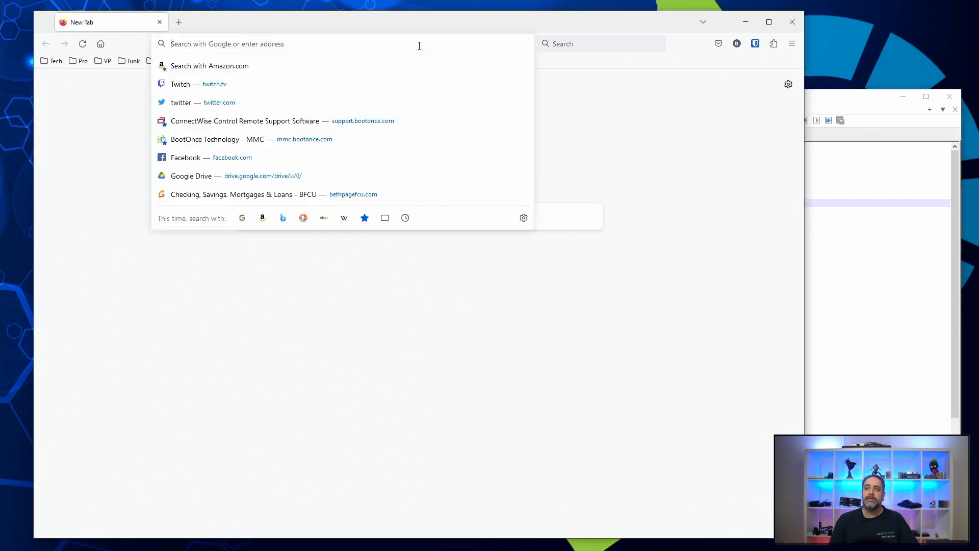
pyautogui.write('ip.bo')
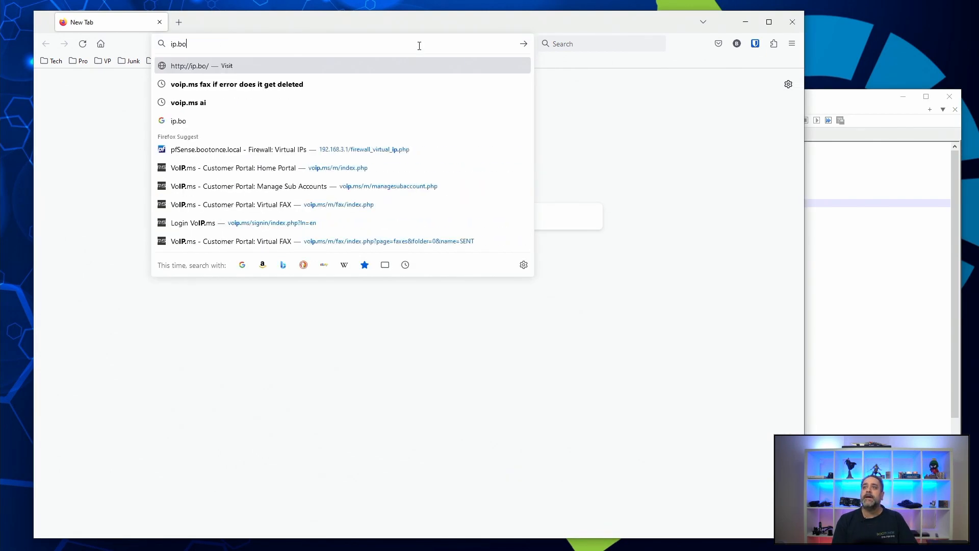
pyautogui.write('otonce.com')
pyautogui.press('Return')
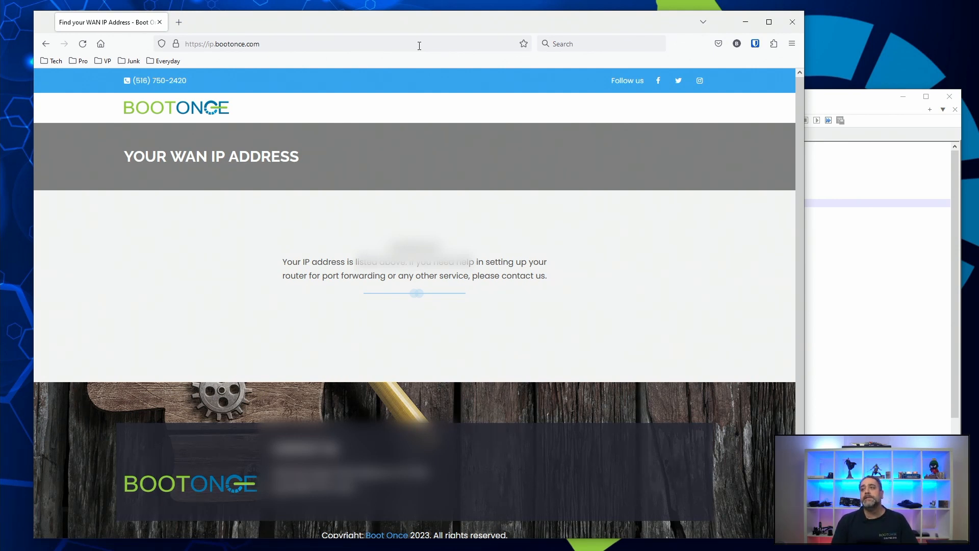
pyautogui.moveTo(389, 249); pyautogui.dragTo(475, 251)
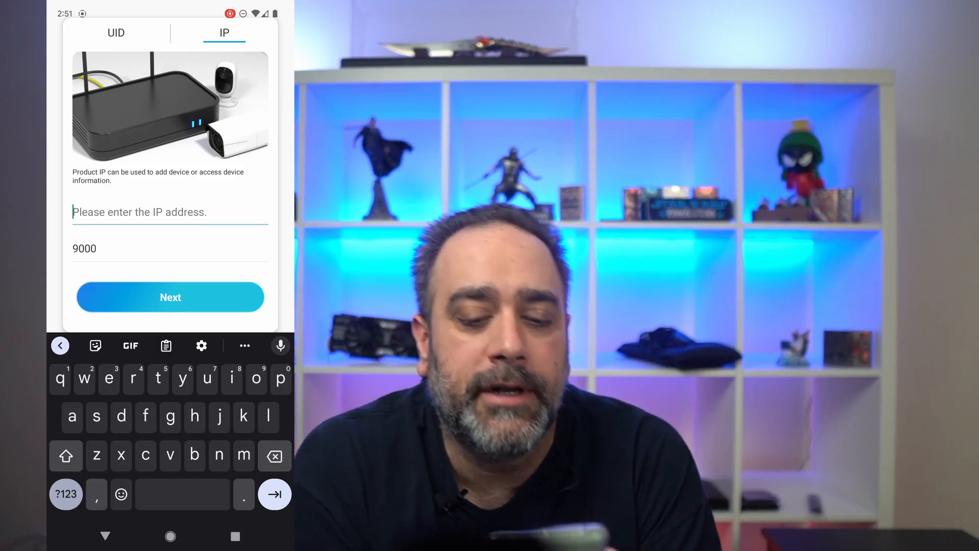
# Step: In the Reolink mobile app, enter the device IP address 192.168.4.11 with port 9000 and connect to the NVR
pyautogui.click(66, 455)
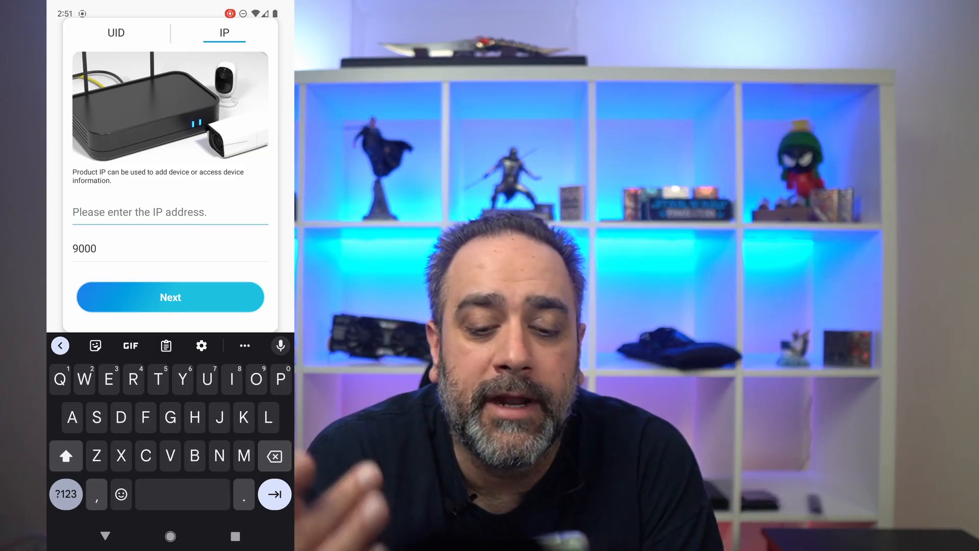
pyautogui.click(66, 456)
pyautogui.click(66, 493)
pyautogui.click(60, 379)
pyautogui.write('92')
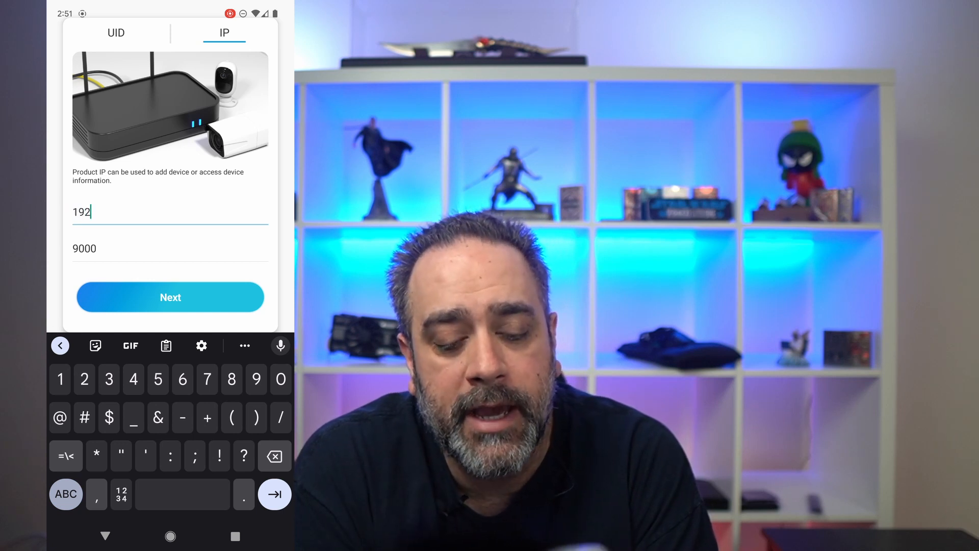
pyautogui.write('.168')
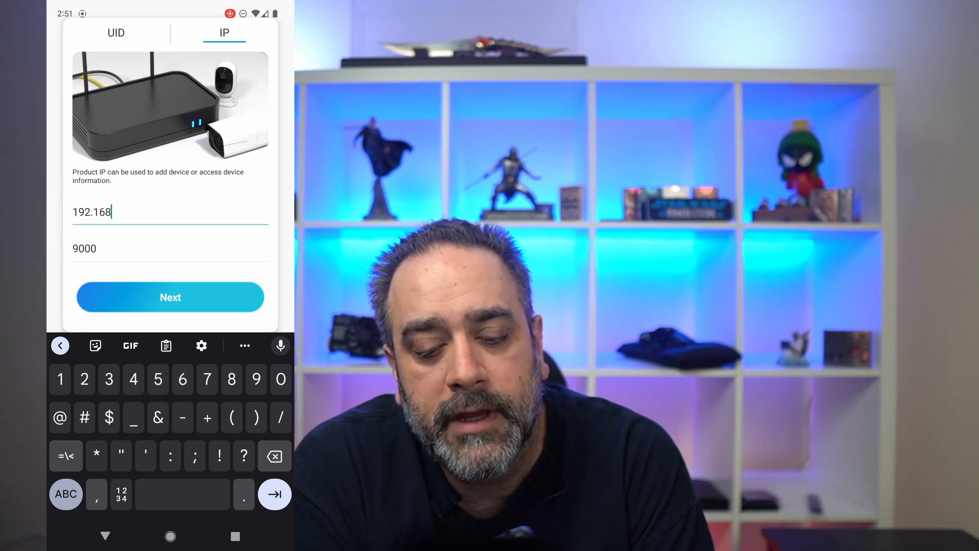
pyautogui.write('.4.11')
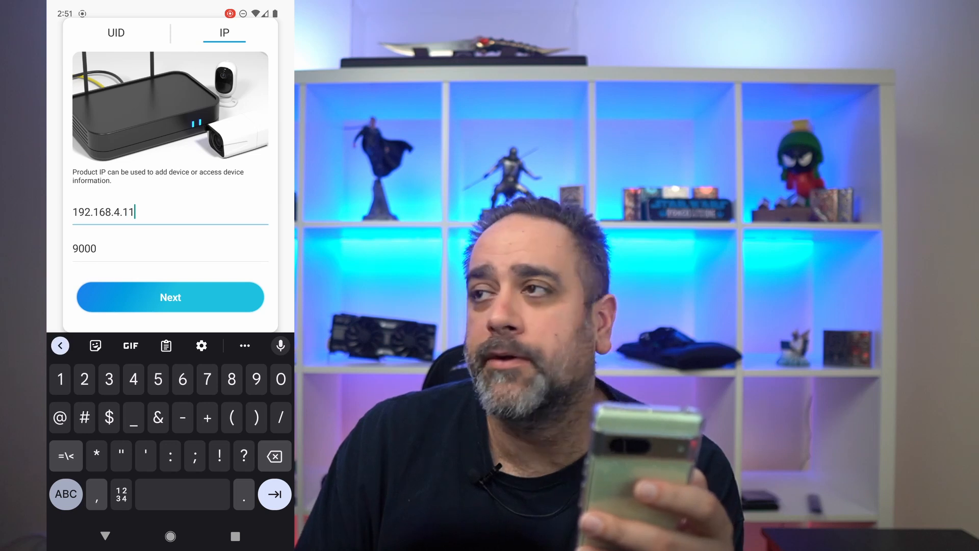
pyautogui.click(170, 298)
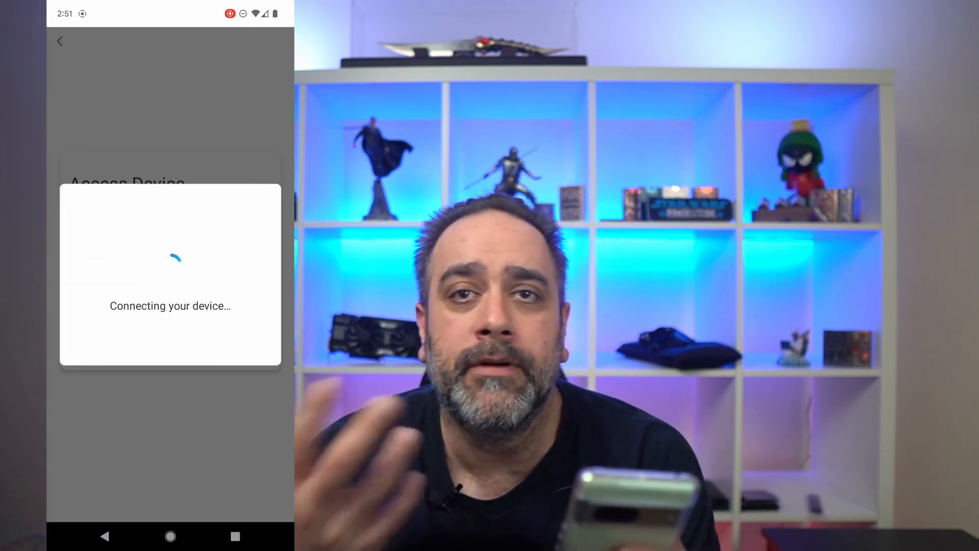
# Step: View the Front Door camera's live feed, return to the device list, and look through the NVR's cameras
pyautogui.click(159, 266)
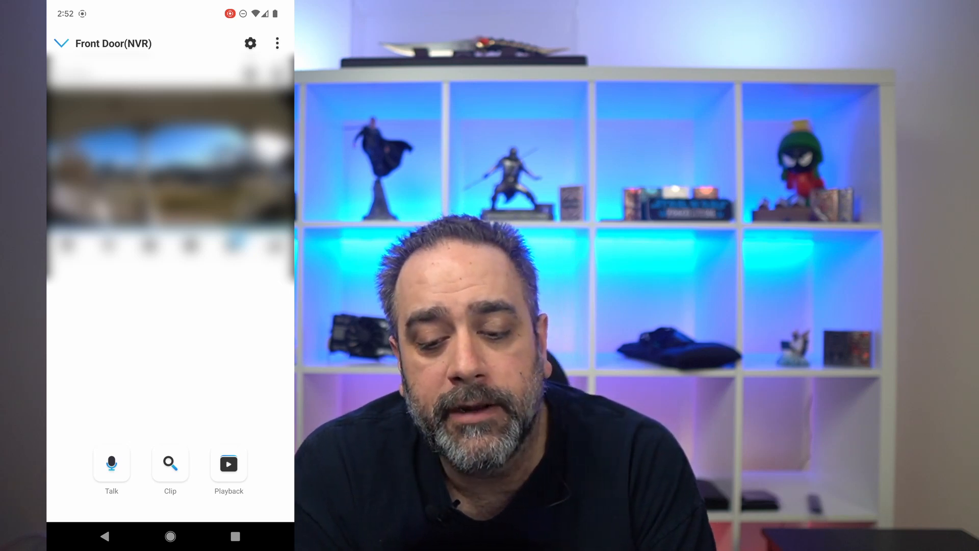
pyautogui.click(61, 43)
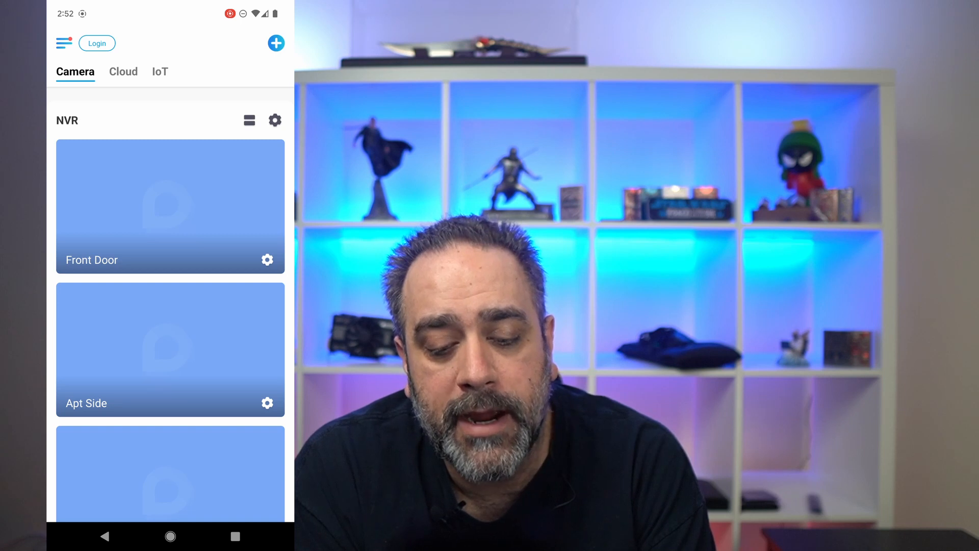
pyautogui.scroll(-14, 170, 305)
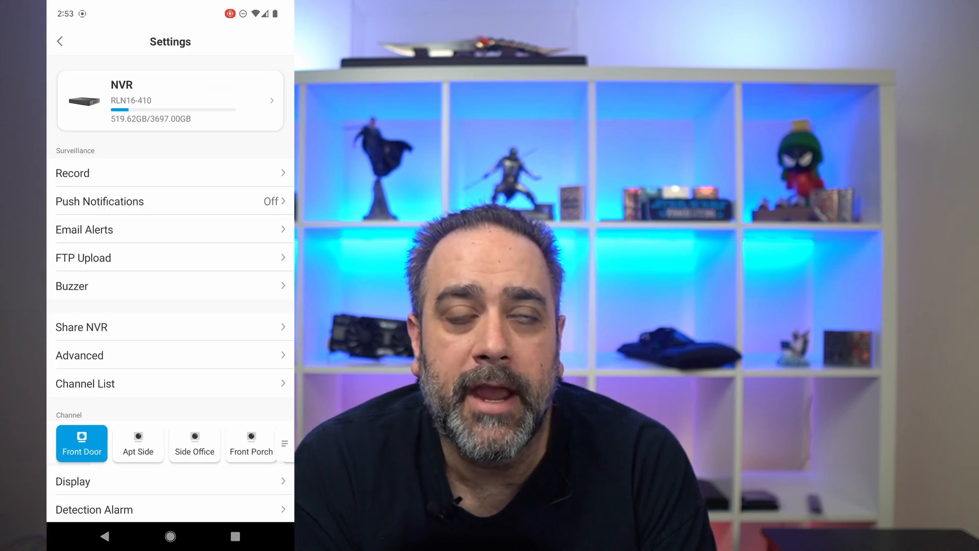
# Step: Review the NVR's per-channel recording settings and the surveillance and channel options in its settings
pyautogui.click(170, 174)
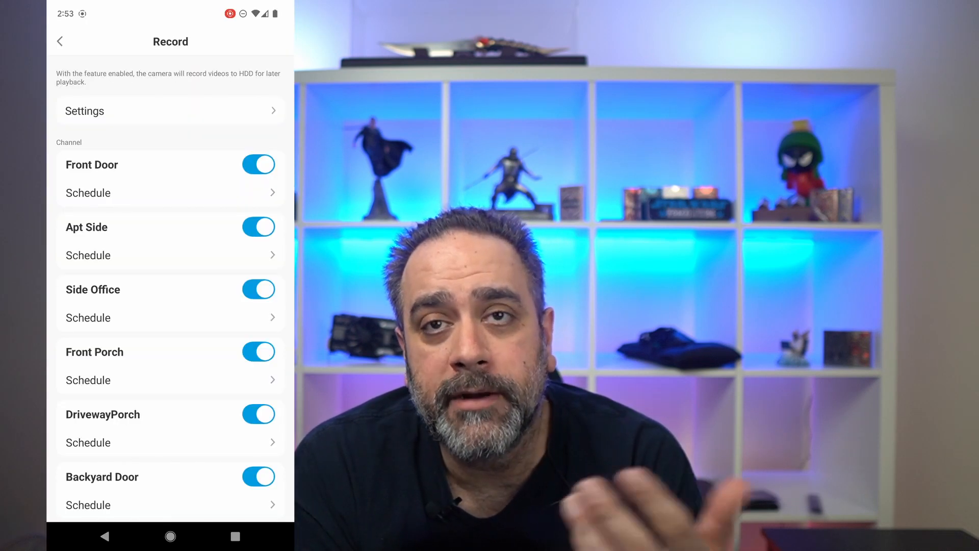
pyautogui.click(104, 536)
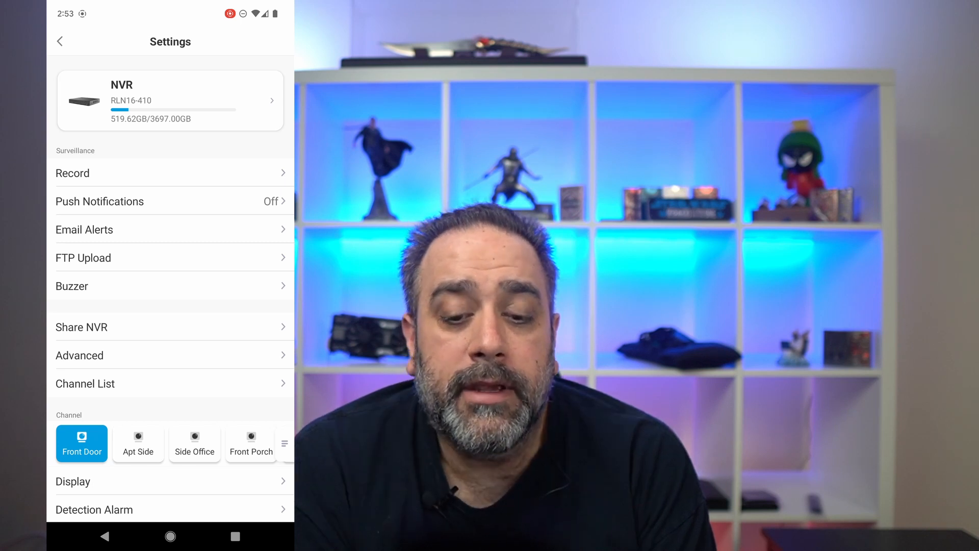
pyautogui.scroll(-3, 170, 286)
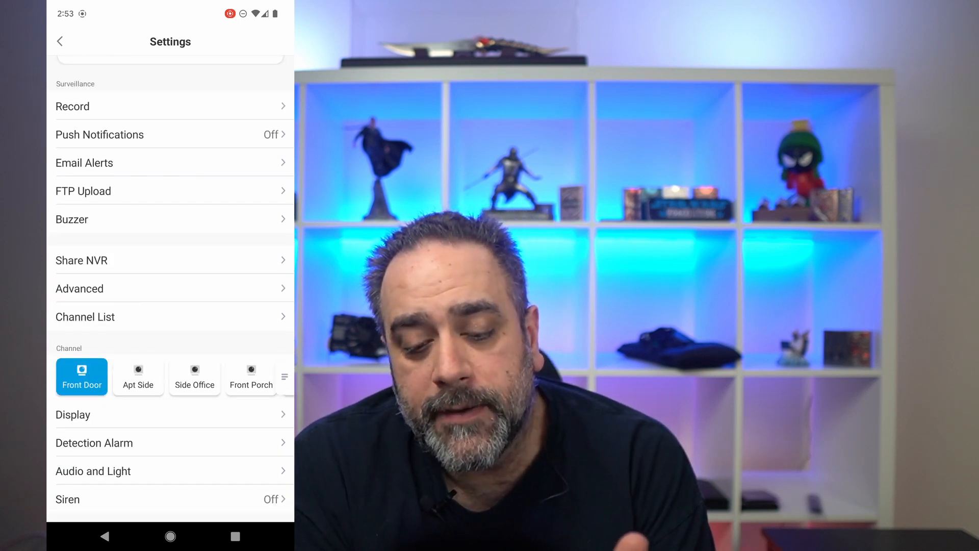